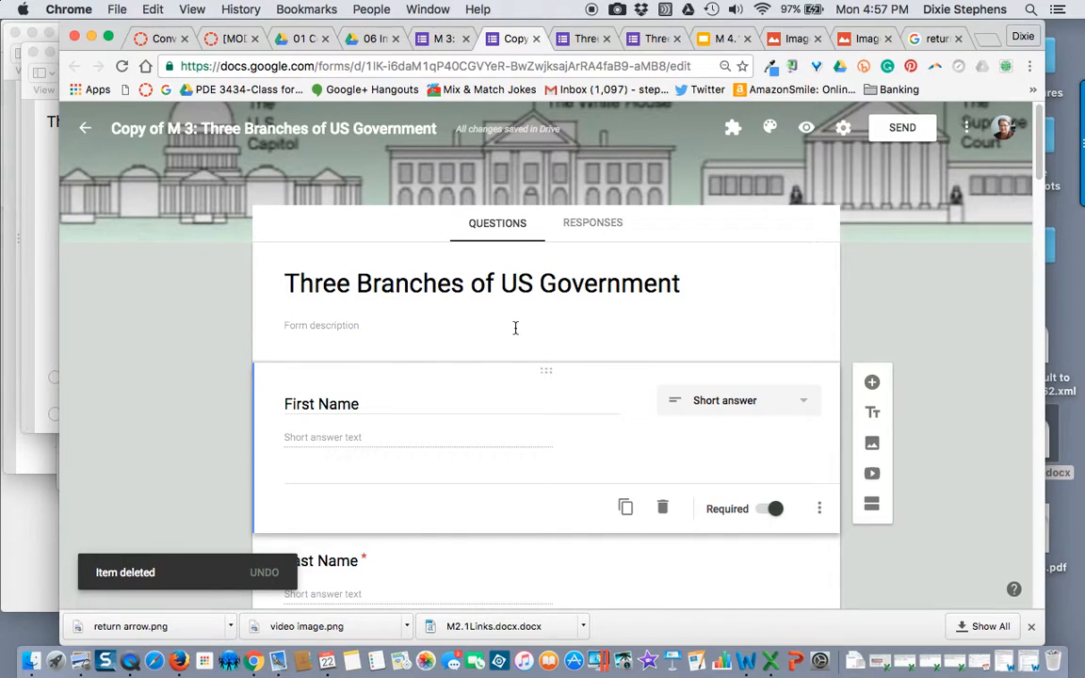
Step: Start inserting an image directly below the form's title section and search Google images for "3 branches of government"
left_click(515, 328)
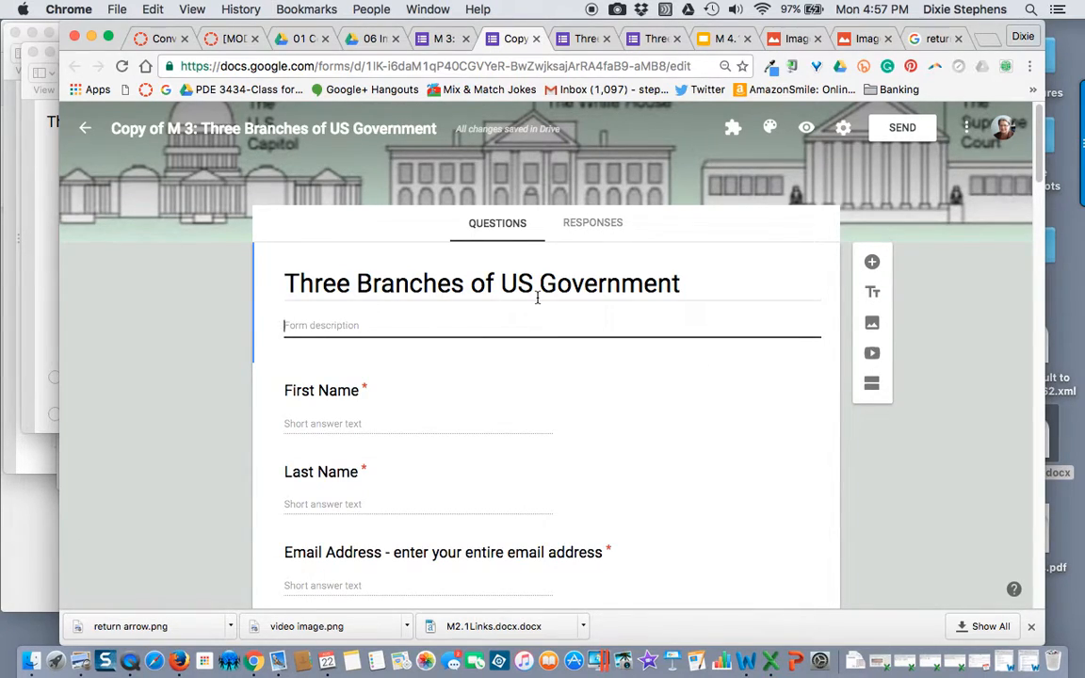
left_click(871, 332)
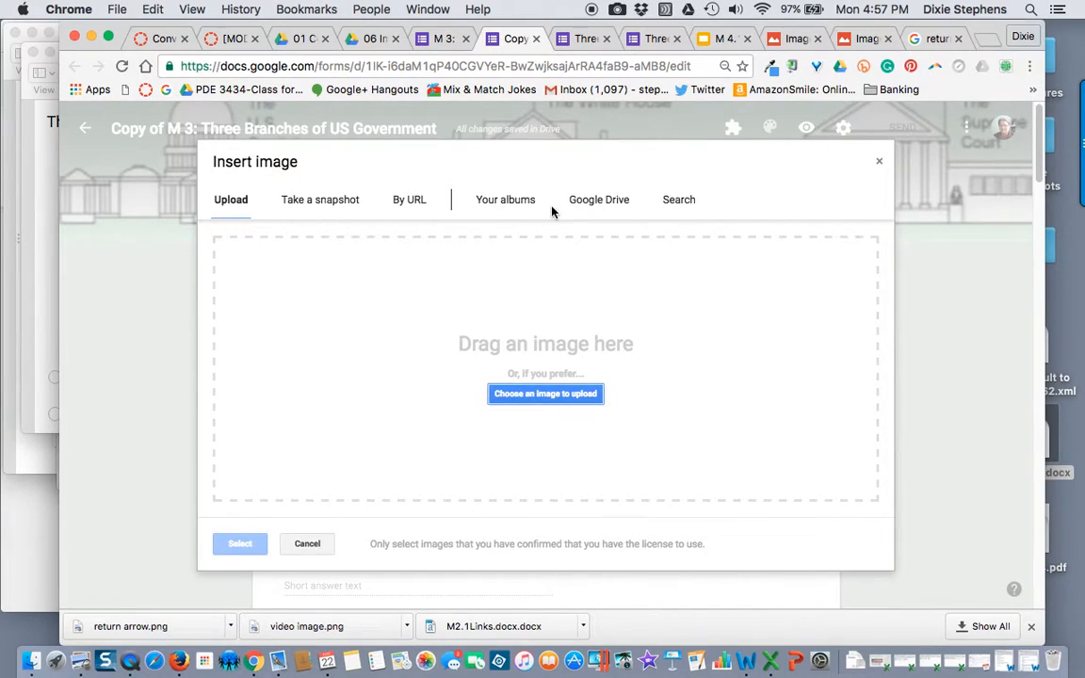
left_click(677, 207)
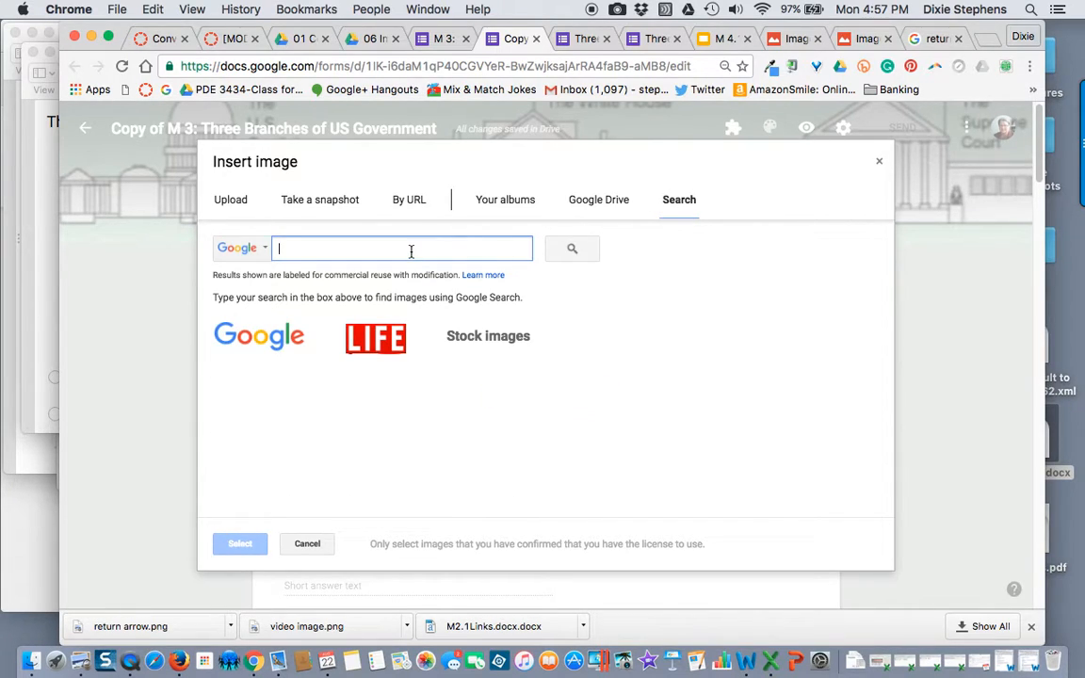
type("3 branches")
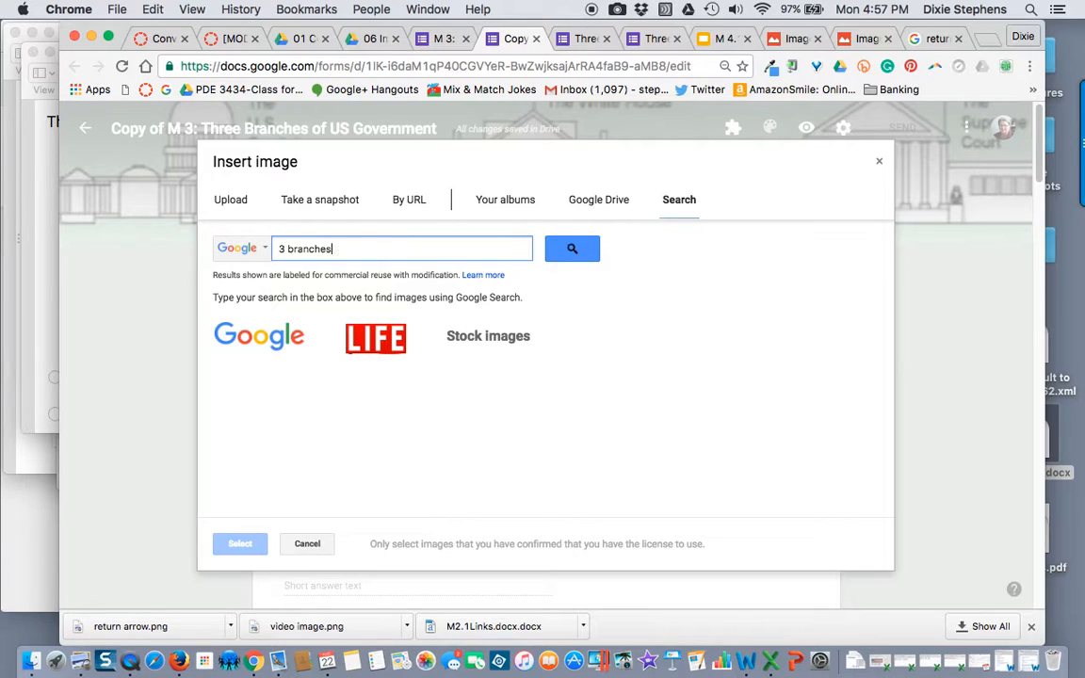
type(" of government")
key("Return")
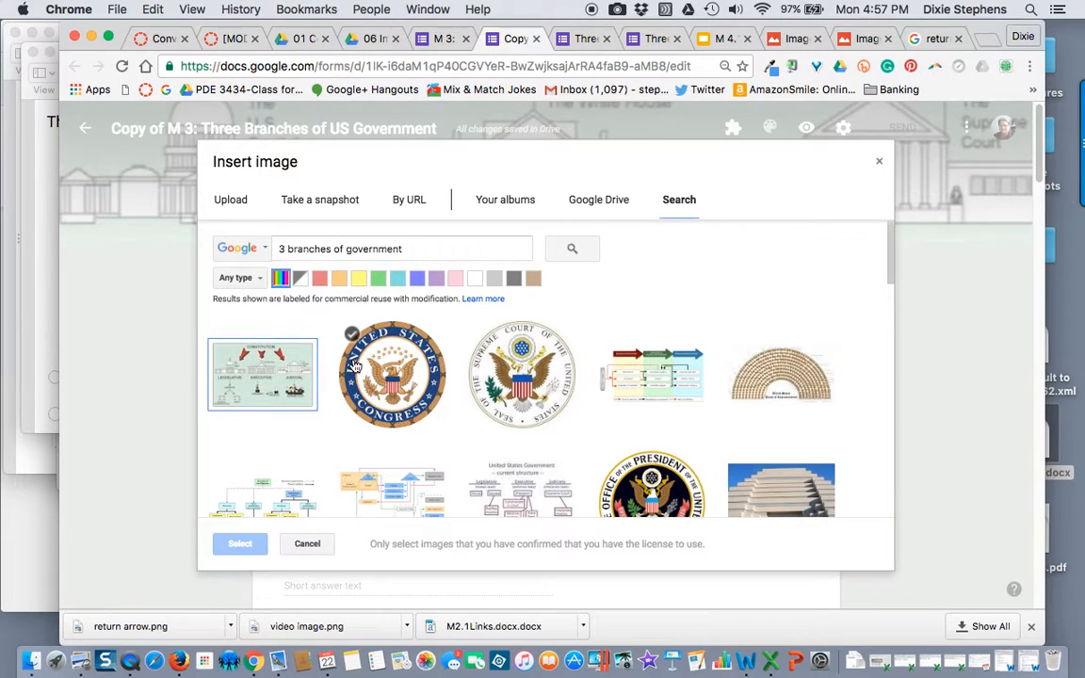
Step: Insert the photo of the White House with the fountain from the image search results into the form
scroll(584, 376, "down", 4)
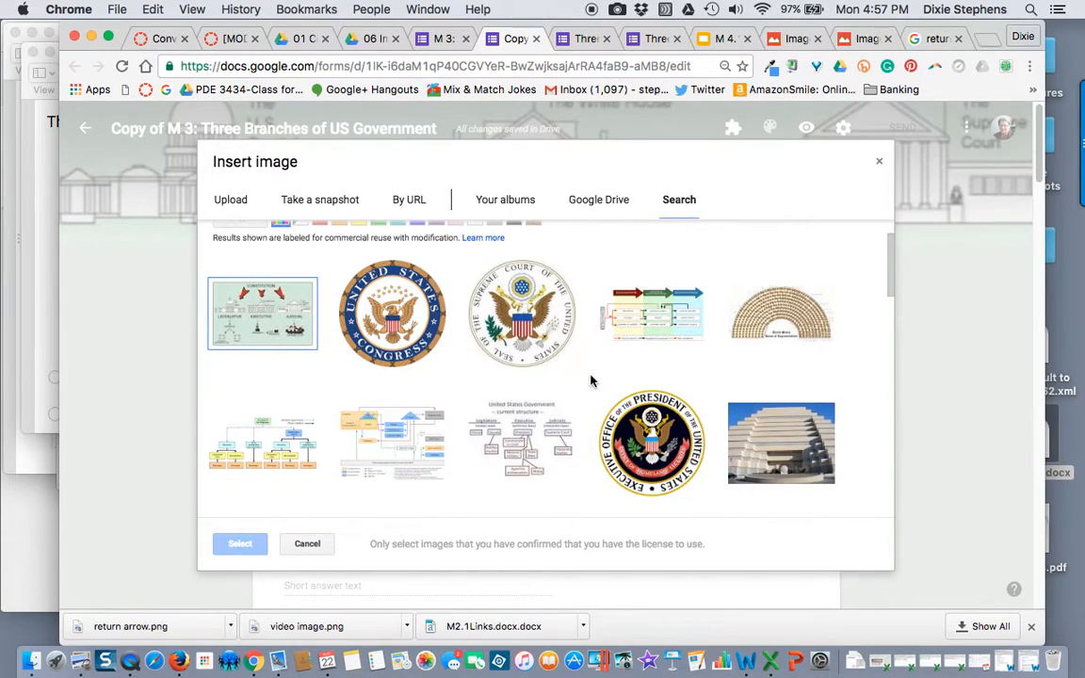
scroll(592, 382, "down", 3)
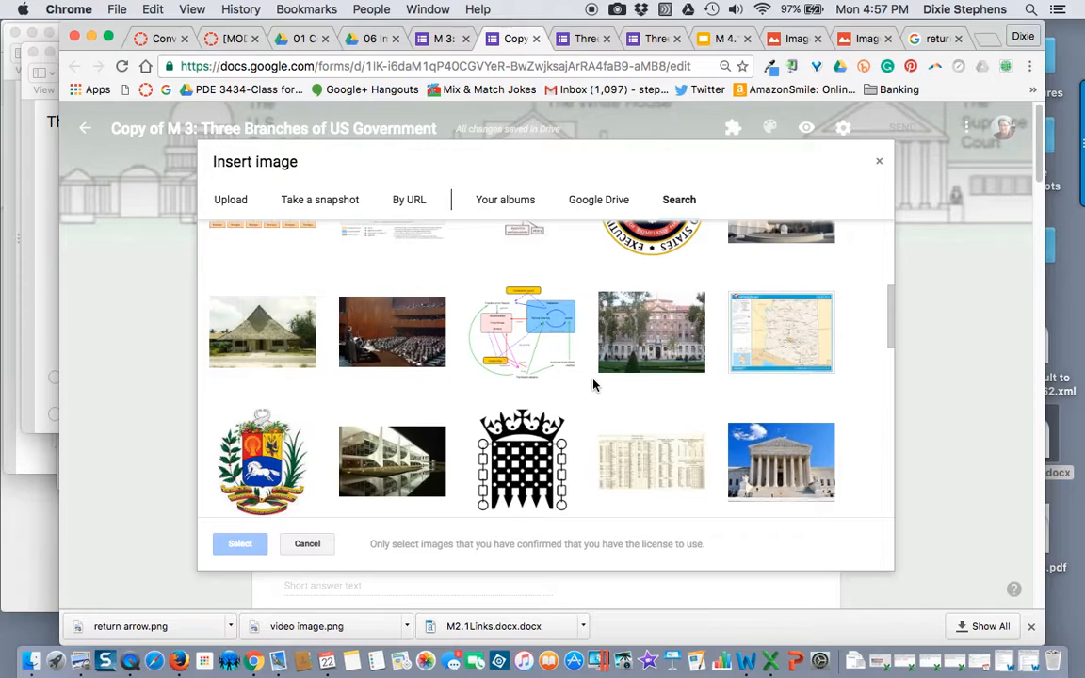
scroll(593, 384, "down", 7)
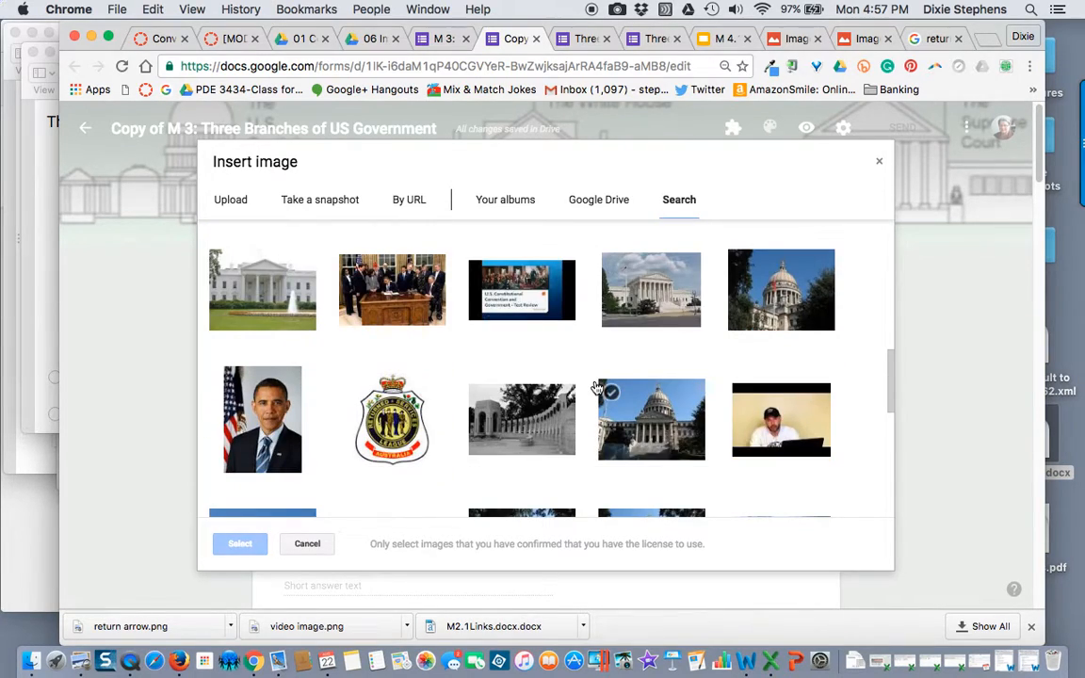
left_click(278, 311)
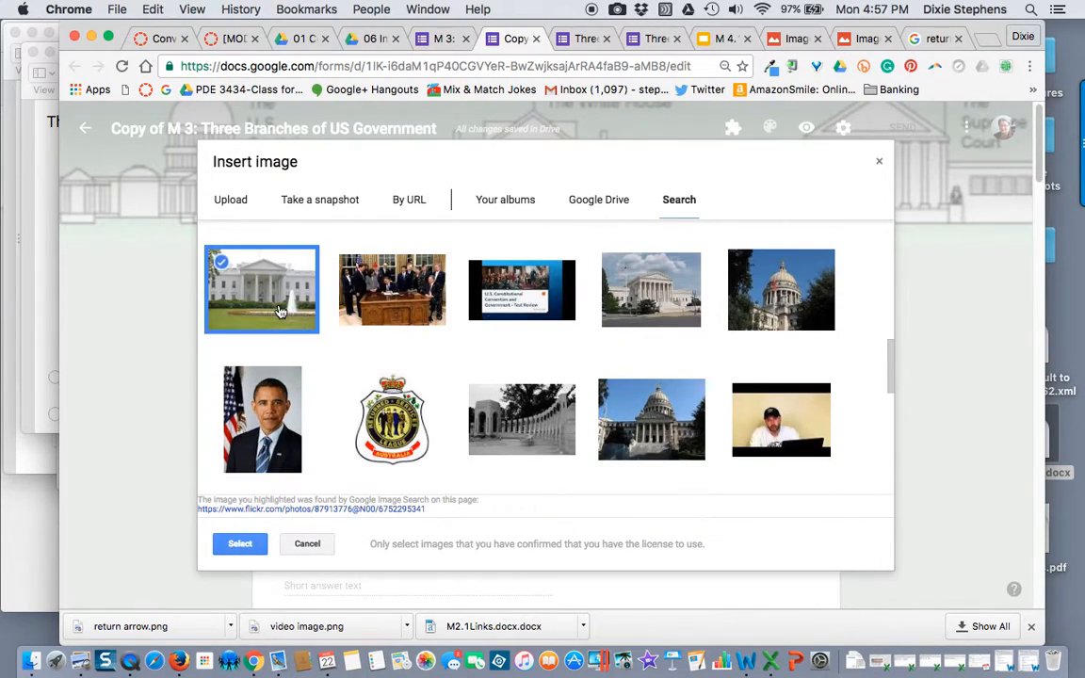
left_click(241, 544)
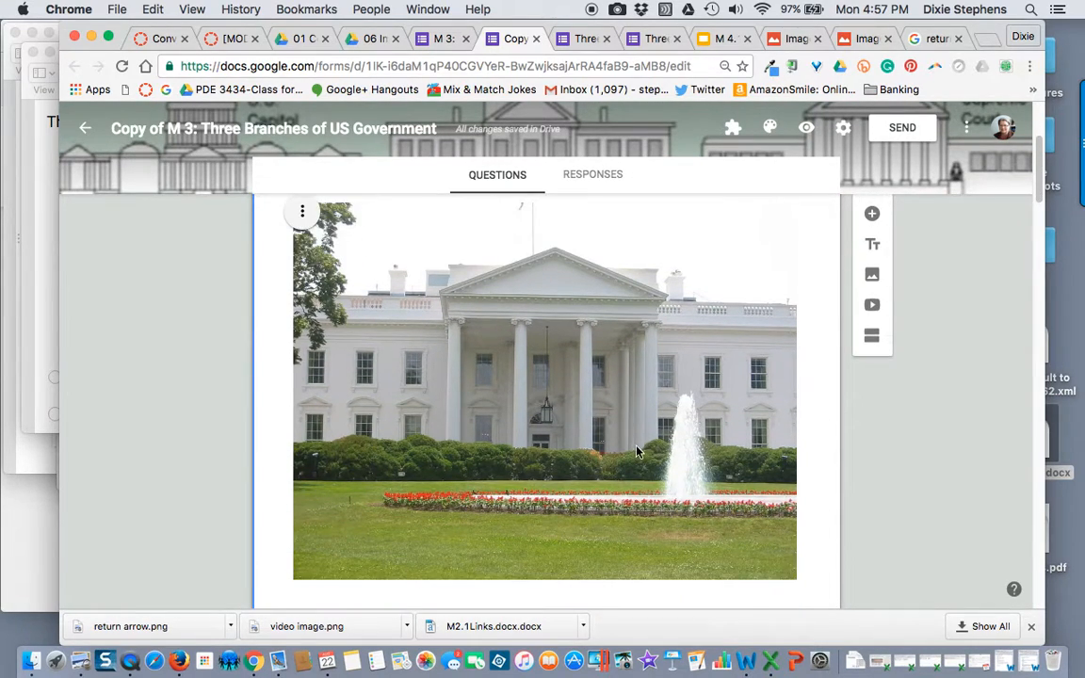
Step: Shrink the White House image proportionally to about two thirds of its inserted width
left_click(572, 405)
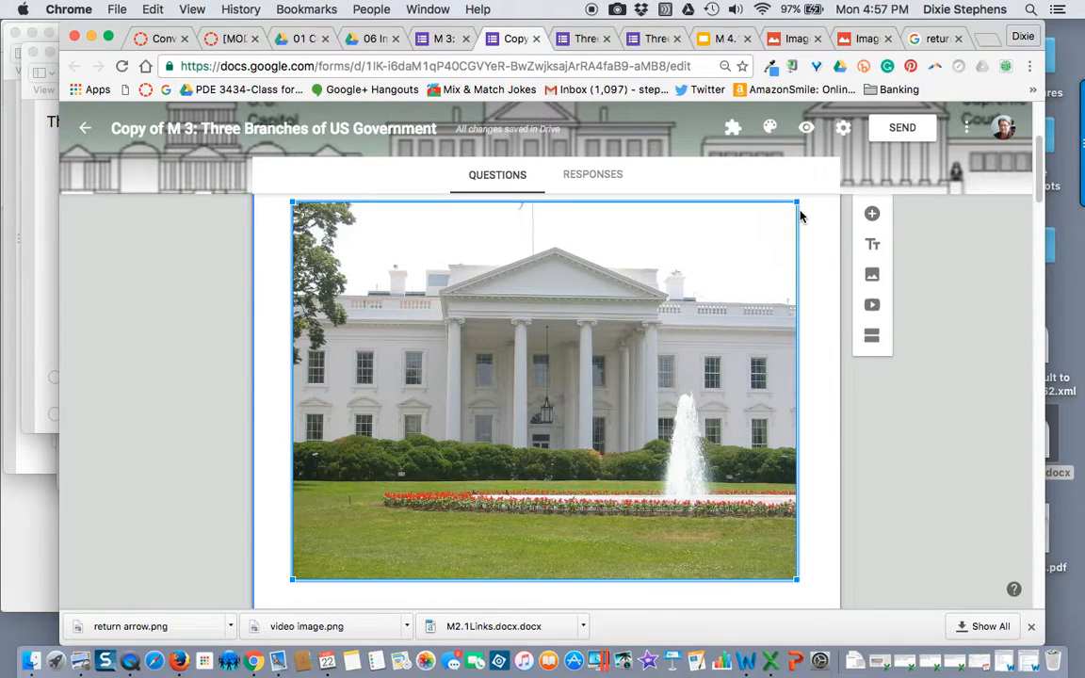
left_click_drag(797, 203, 647, 342)
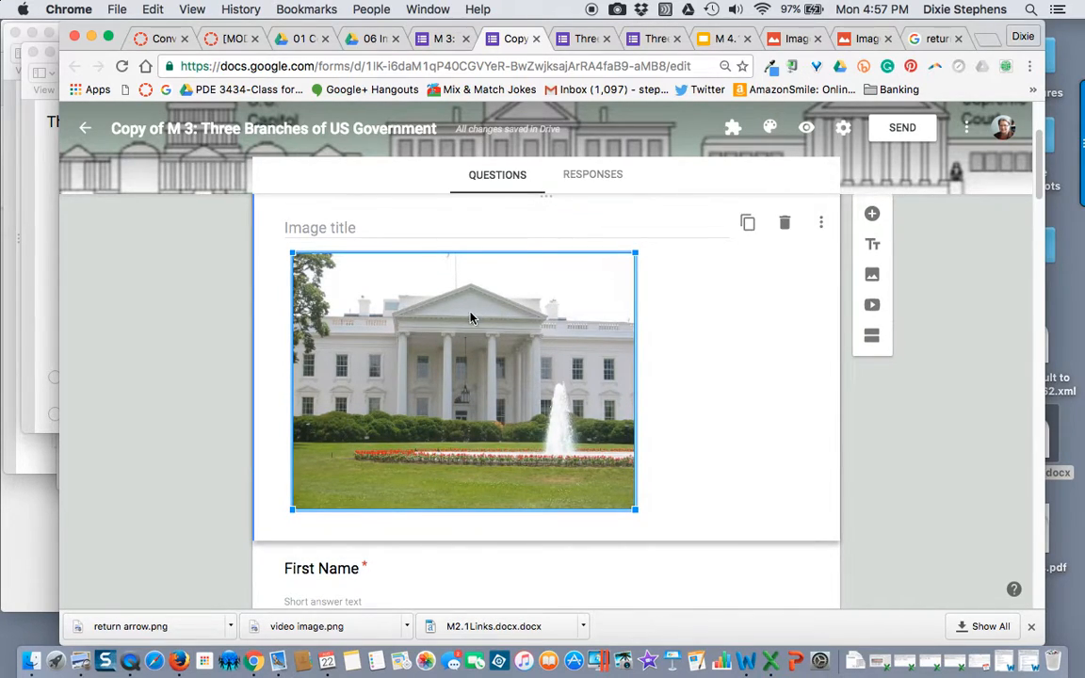
left_click(315, 288)
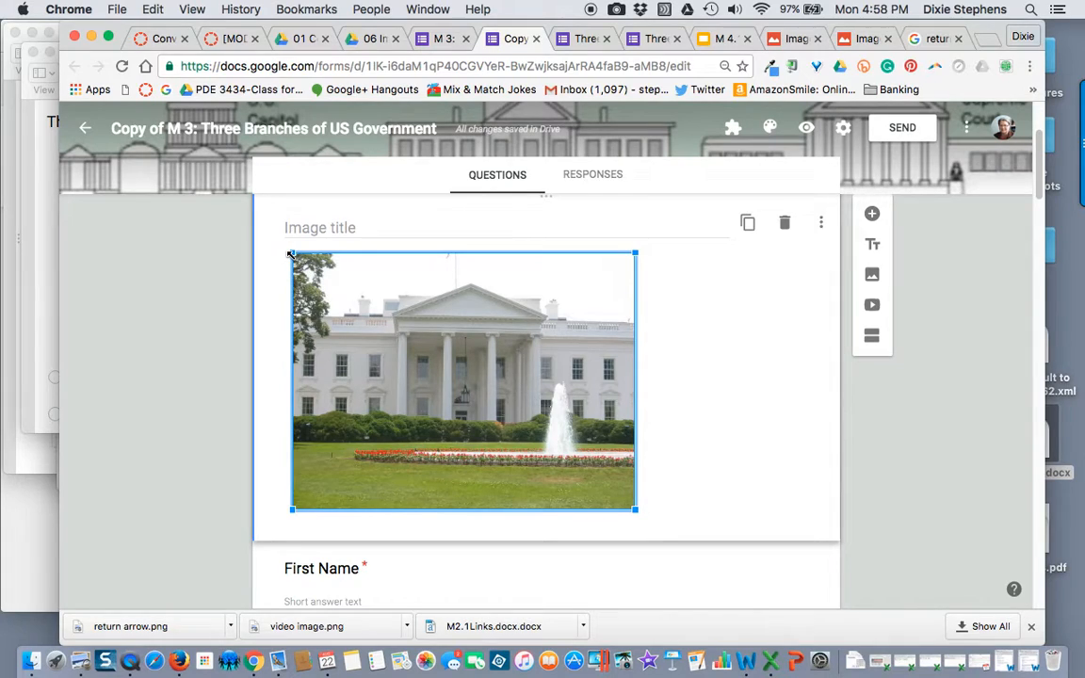
left_click_drag(291, 254, 303, 264)
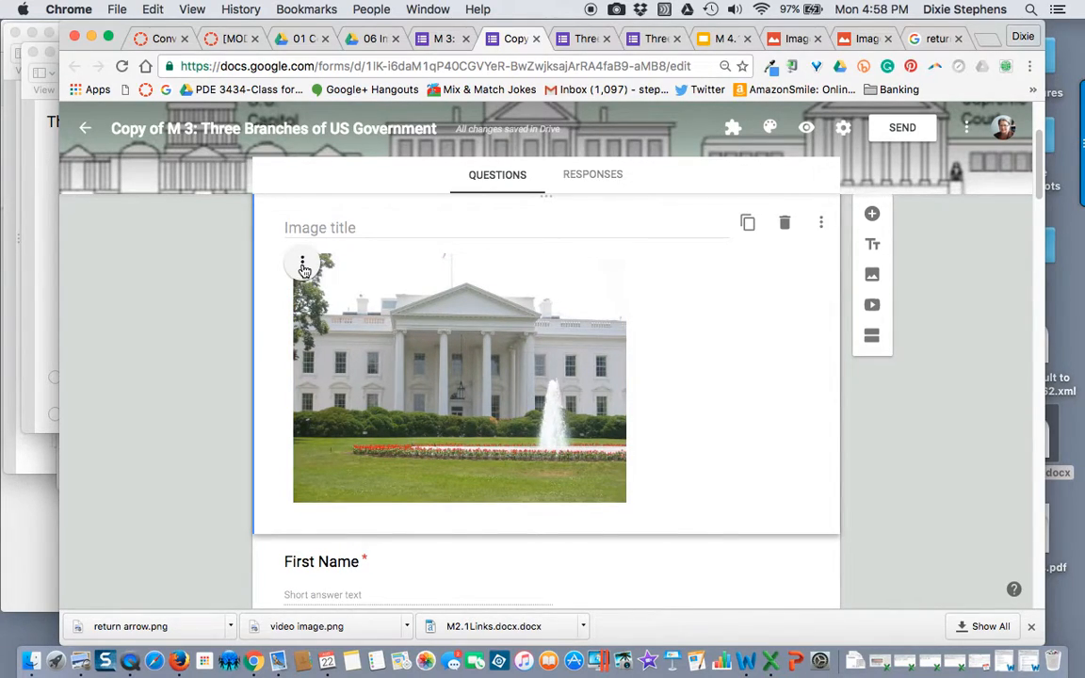
Step: Center-align the White House image and shrink it further to slightly under half the form's width
left_click(302, 266)
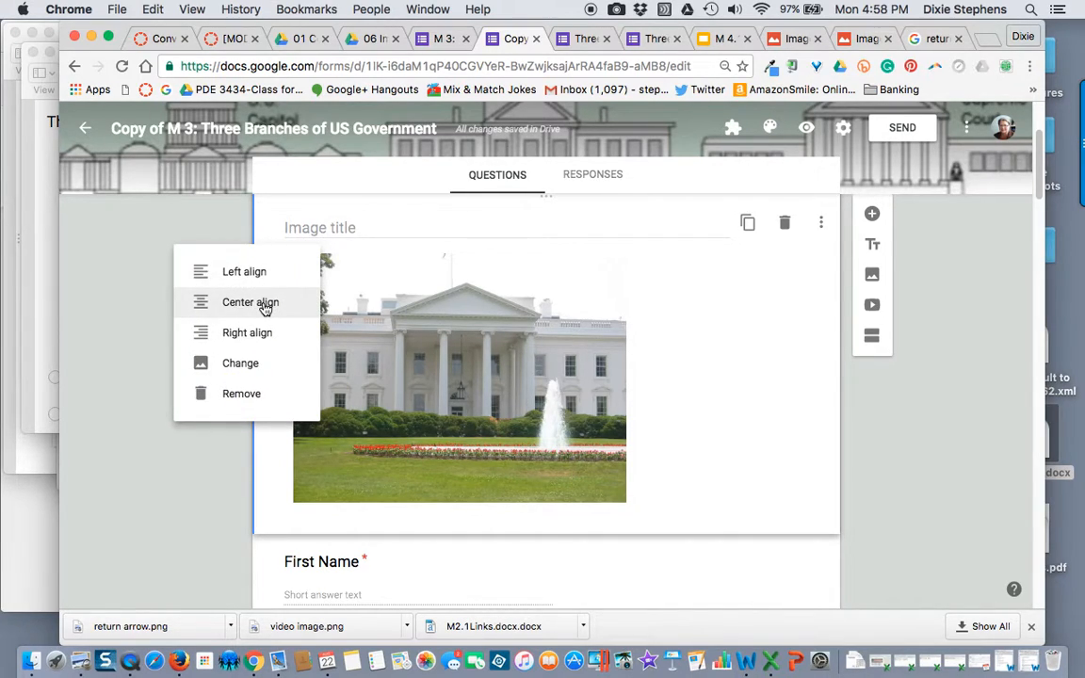
left_click(272, 306)
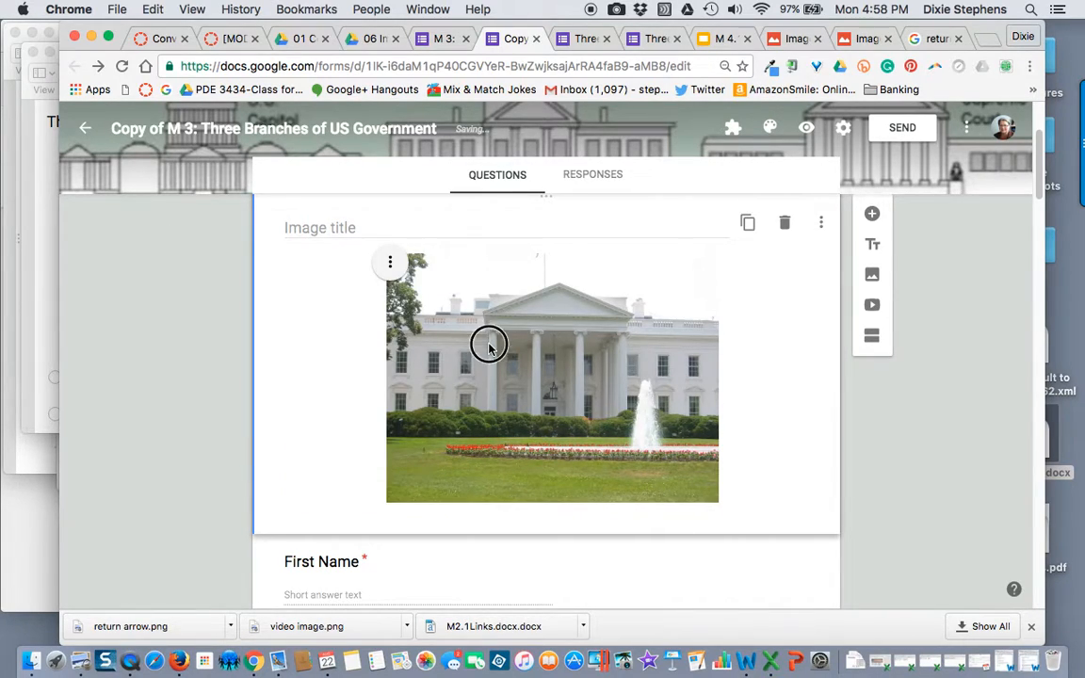
left_click(490, 344)
left_click_drag(720, 253, 639, 307)
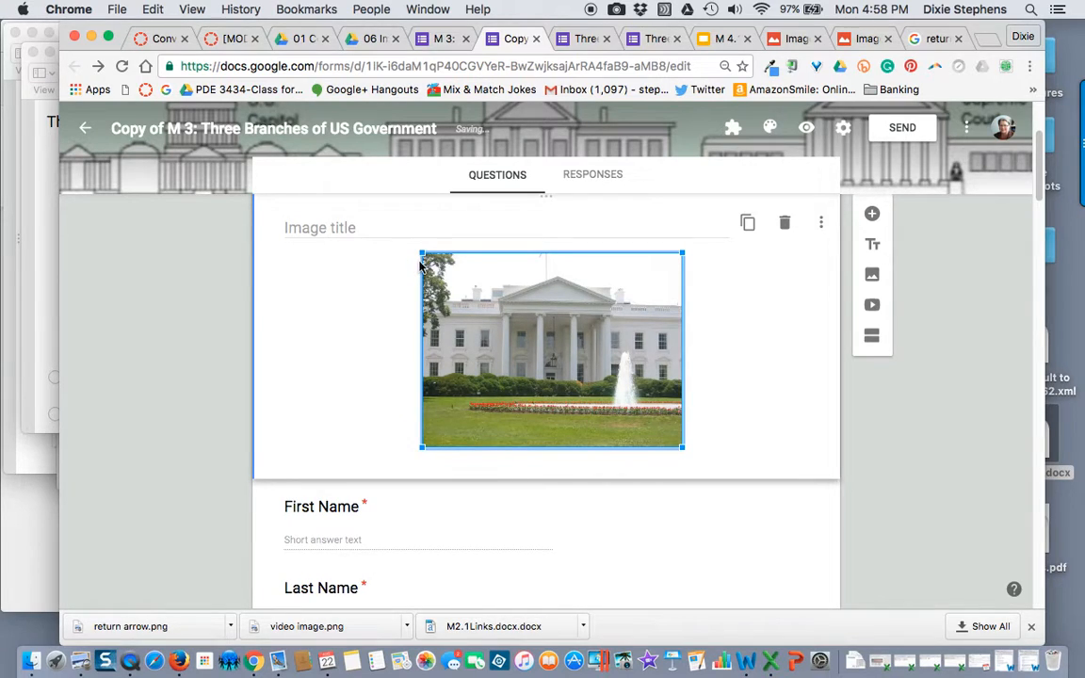
left_click(718, 368)
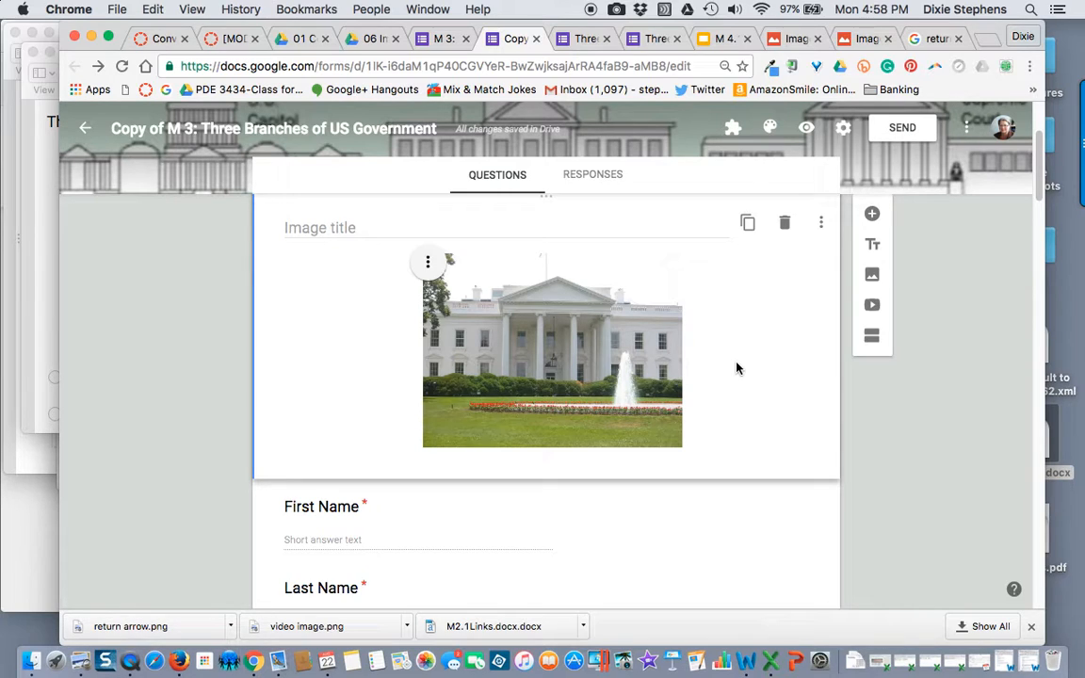
Step: Preview the form and check how the White House image appears above the First Name question
scroll(737, 368, "up", 2)
scroll(737, 368, "up", 2)
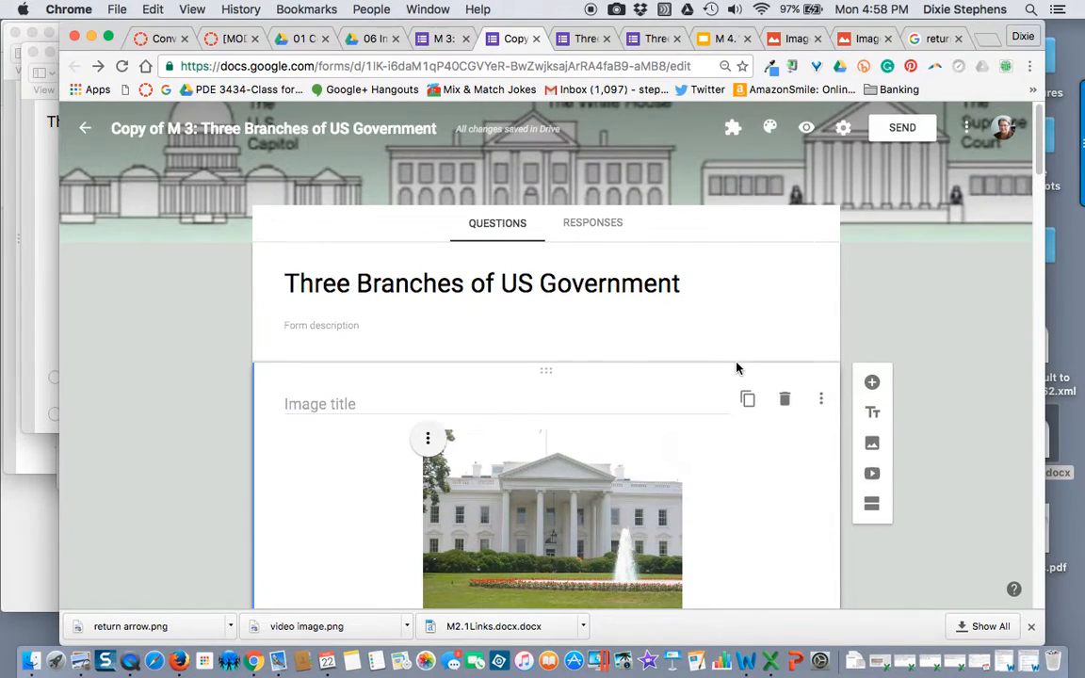
left_click(806, 130)
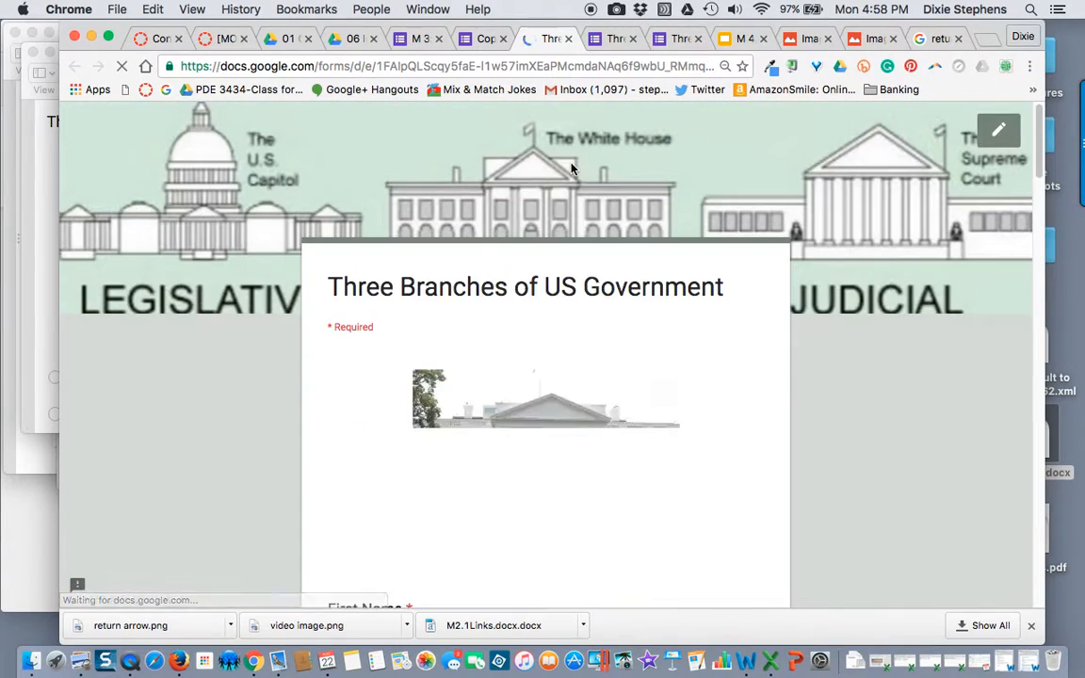
scroll(666, 311, "down", 3)
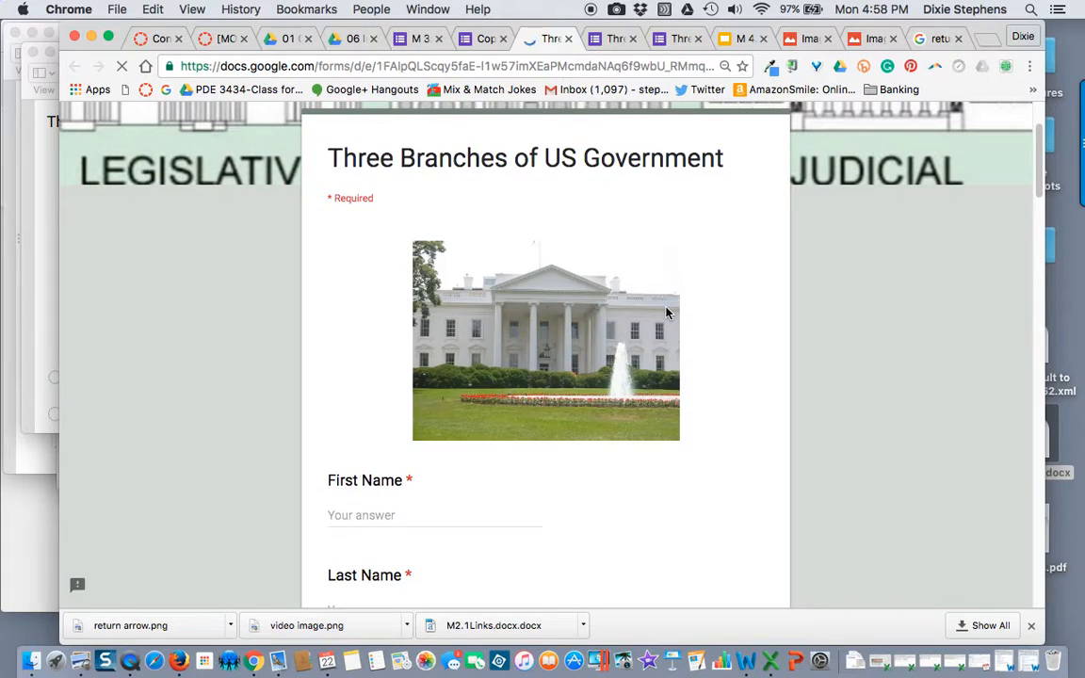
scroll(665, 313, "up", 3)
Step: In the original "M 3: Three Branches of US Government" form, remove the seal image from the question "The Judicial Branch includes the Senate?"
left_click(421, 39)
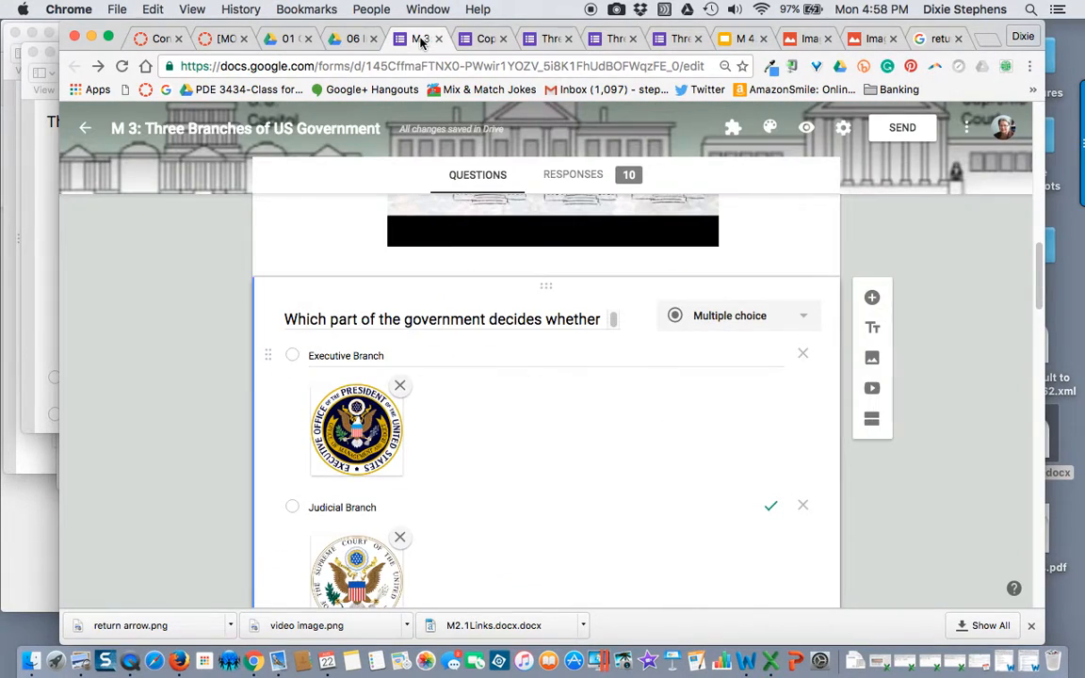
scroll(593, 334, "down", 1)
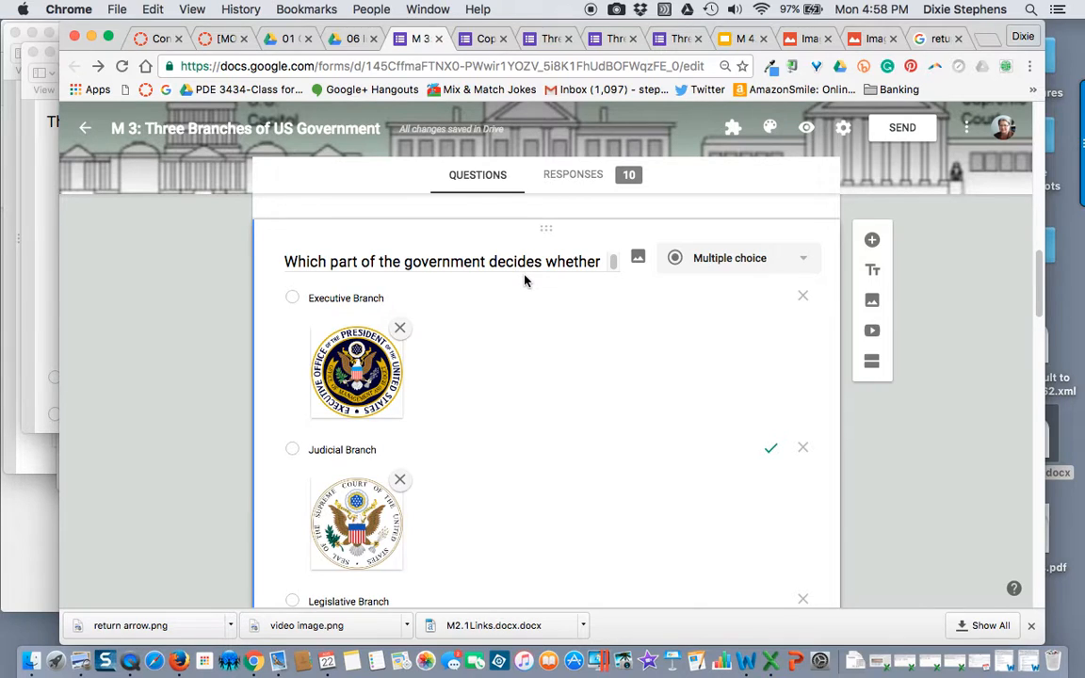
scroll(524, 279, "down", 10)
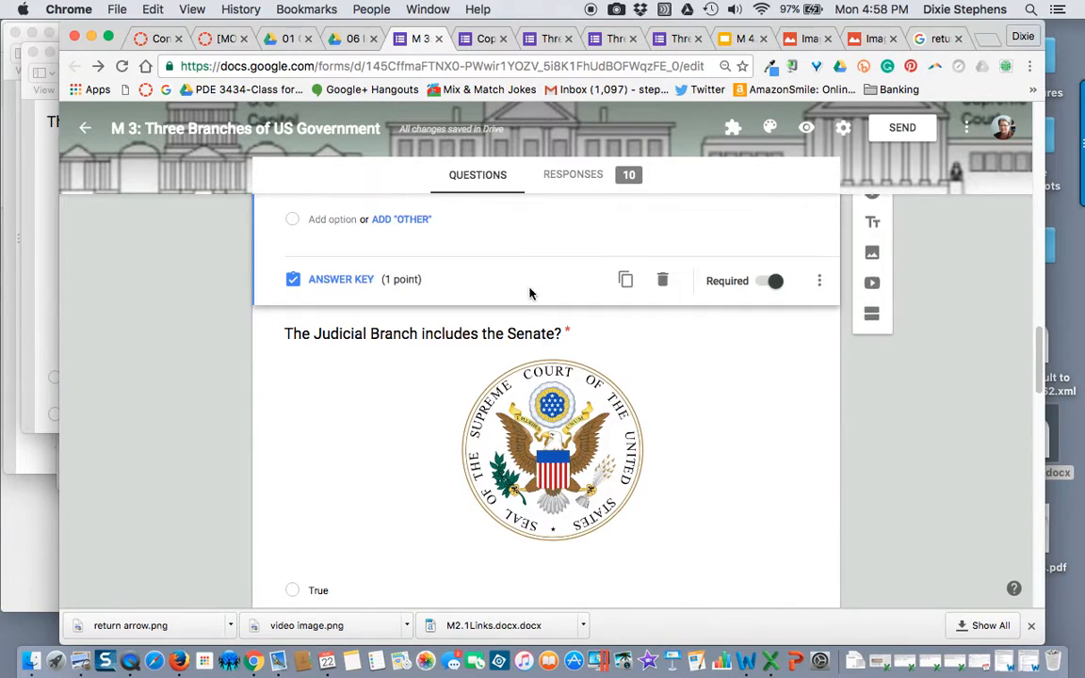
left_click(493, 330)
scroll(631, 238, "up", 1)
left_click(476, 255)
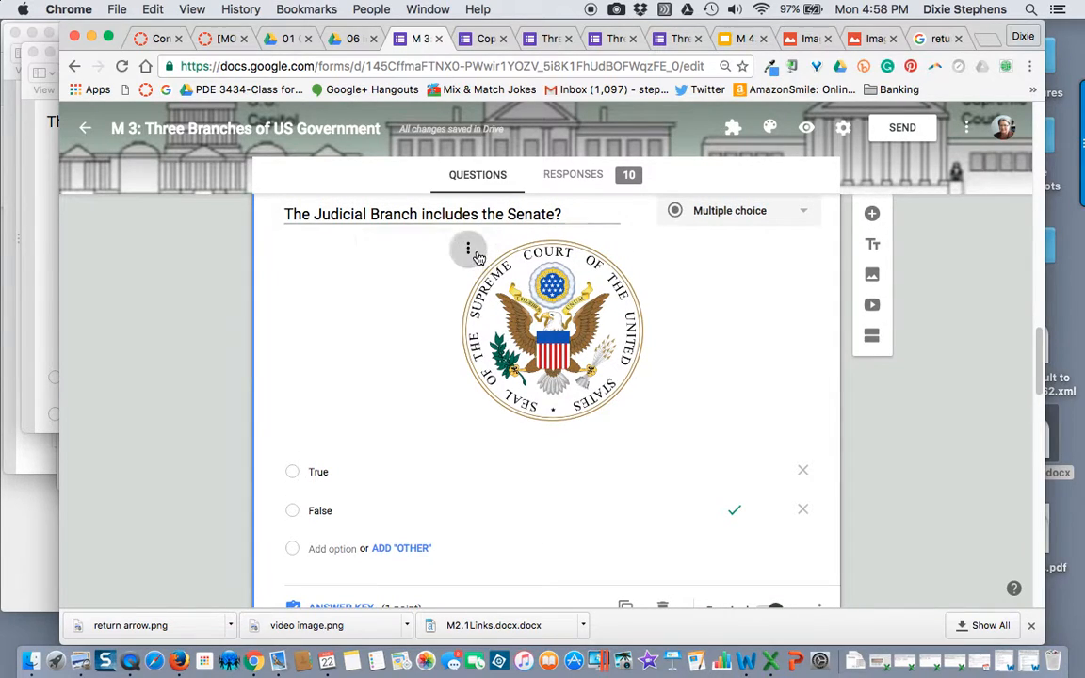
left_click(367, 379)
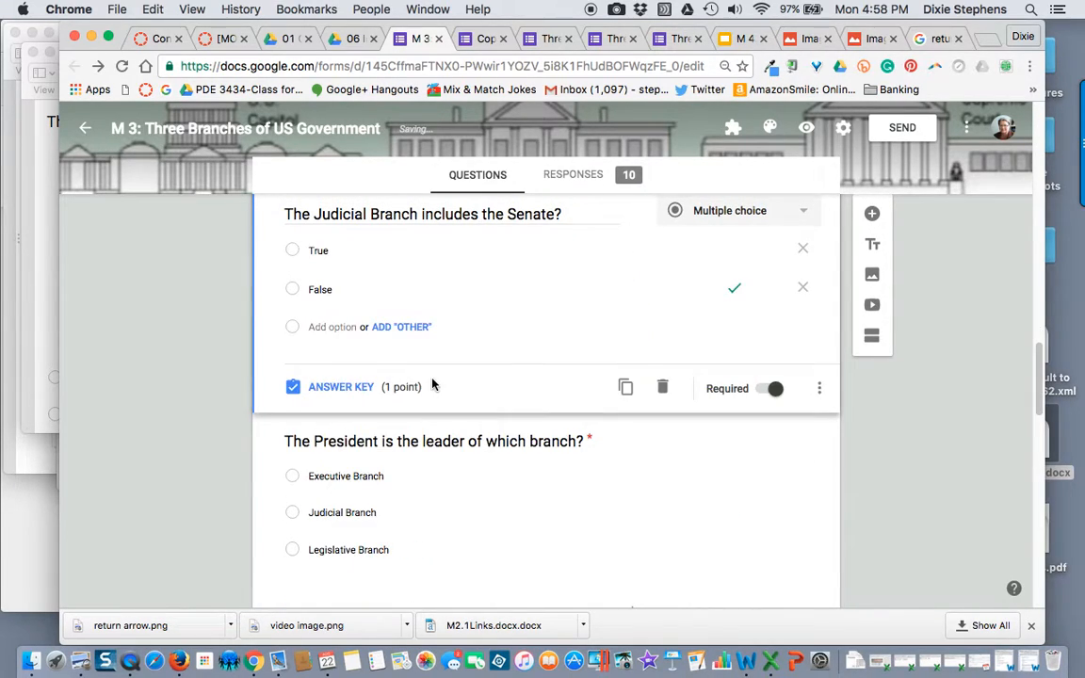
Step: Add the Supreme Court seal to "The Judicial Branch includes the Senate?" question, using a Google image search for "supreme court image"
scroll(634, 326, "up", 2)
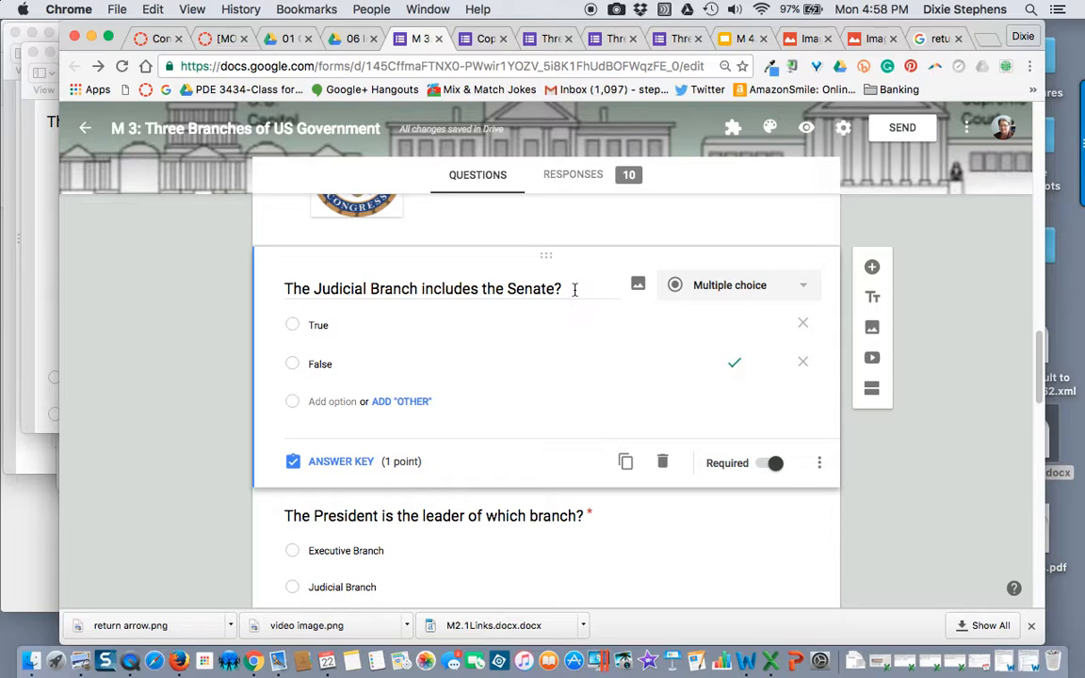
left_click(639, 287)
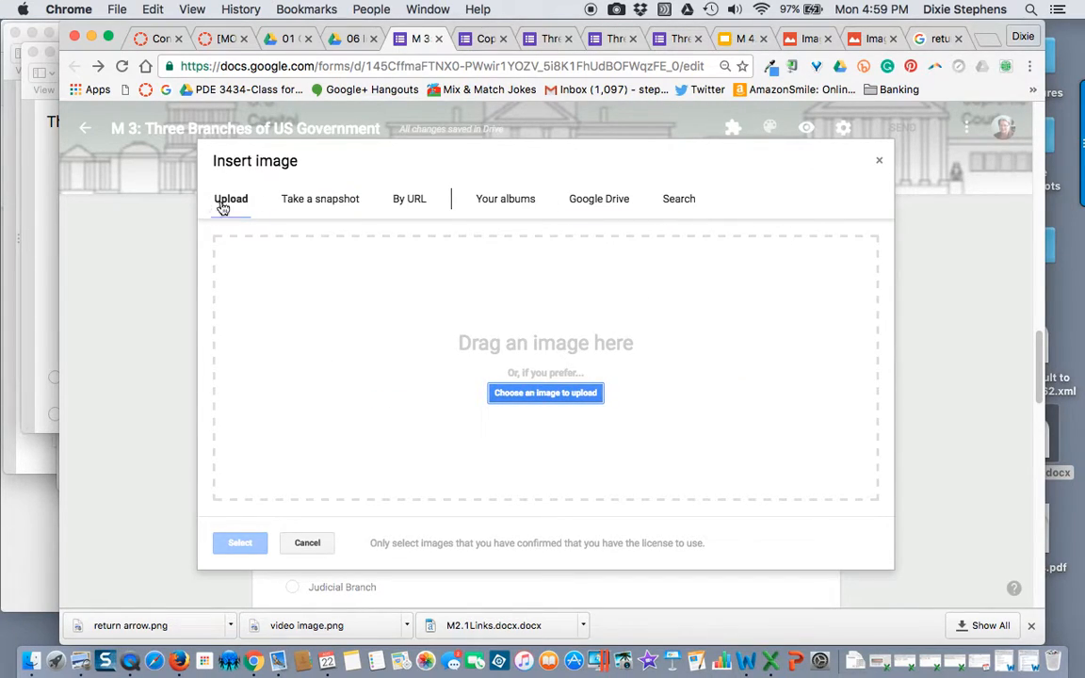
left_click(678, 201)
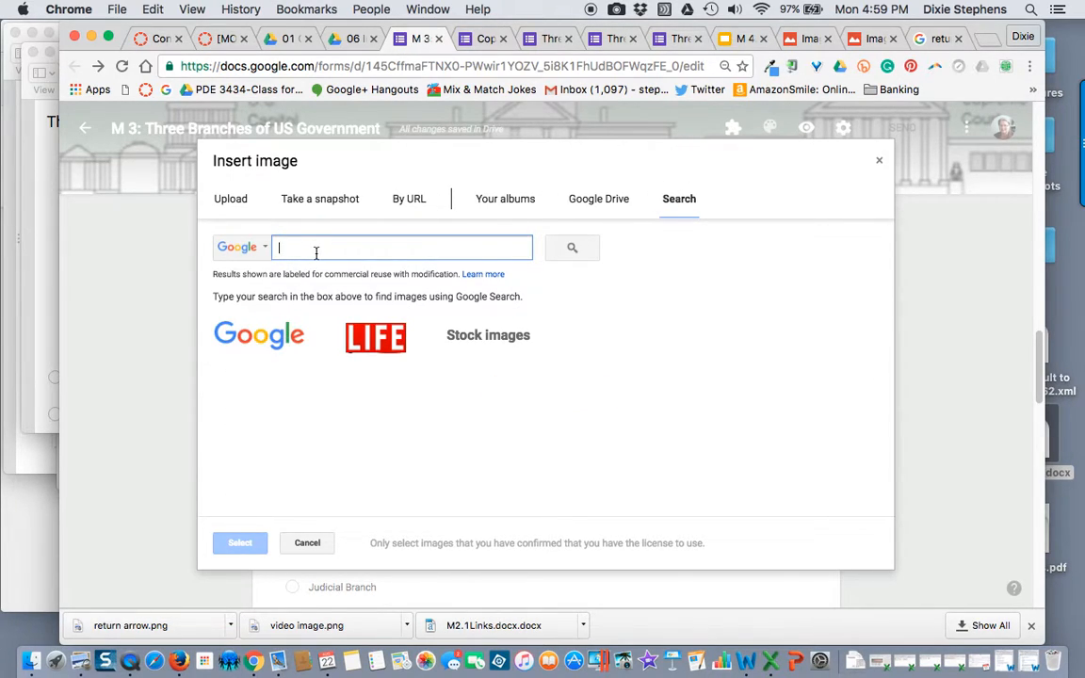
type("su")
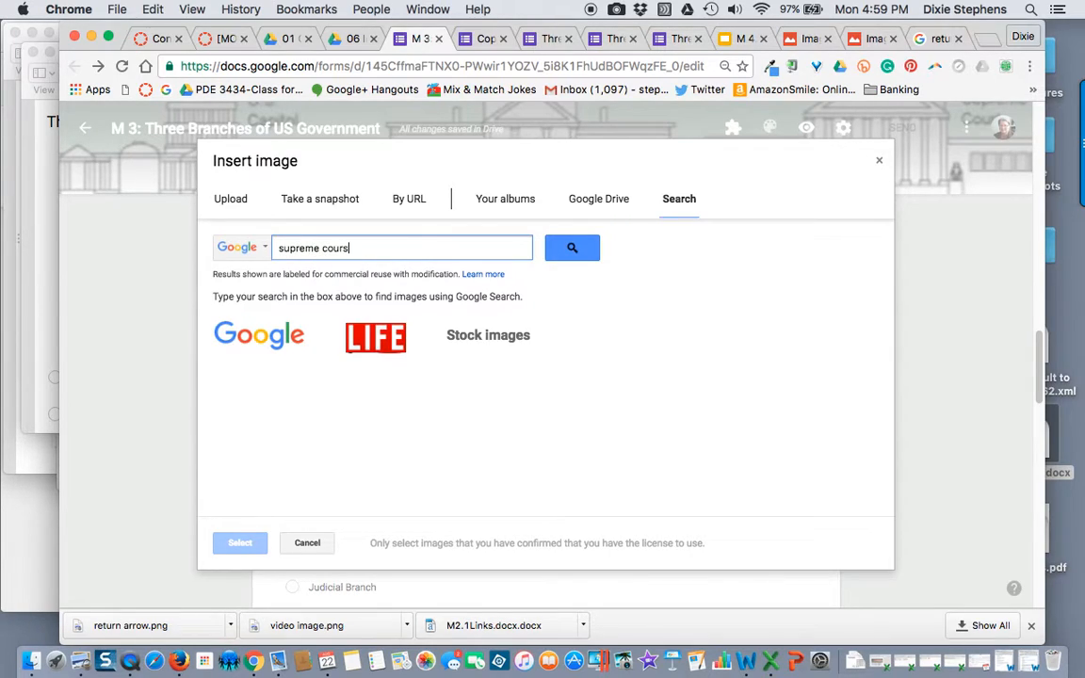
type("preme court image")
key("Return")
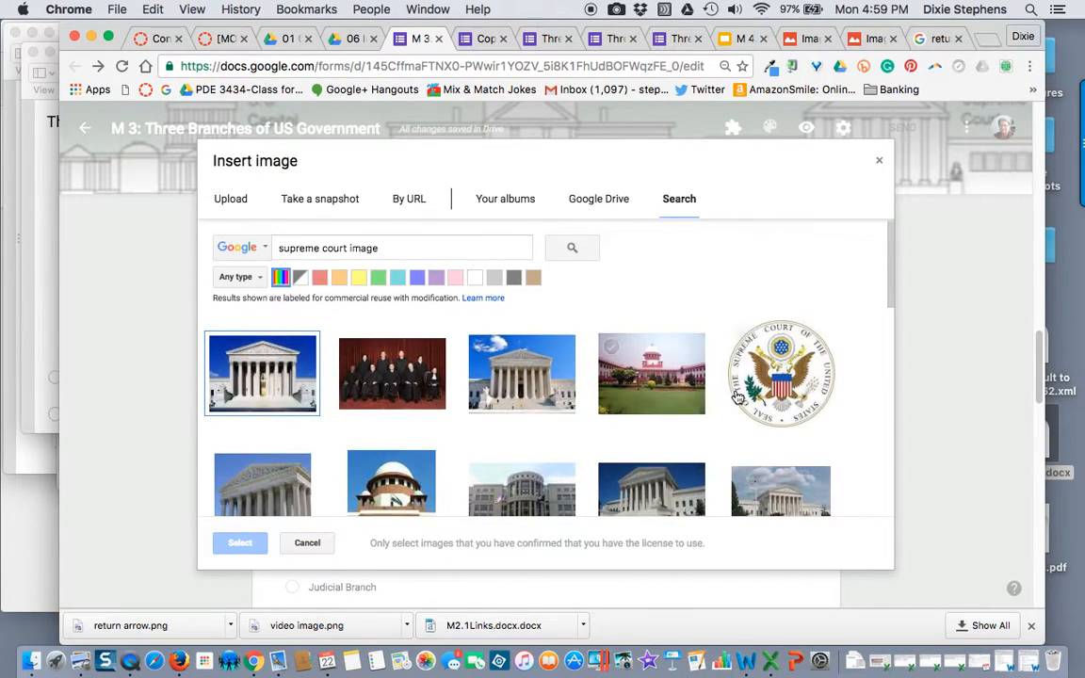
left_click(768, 397)
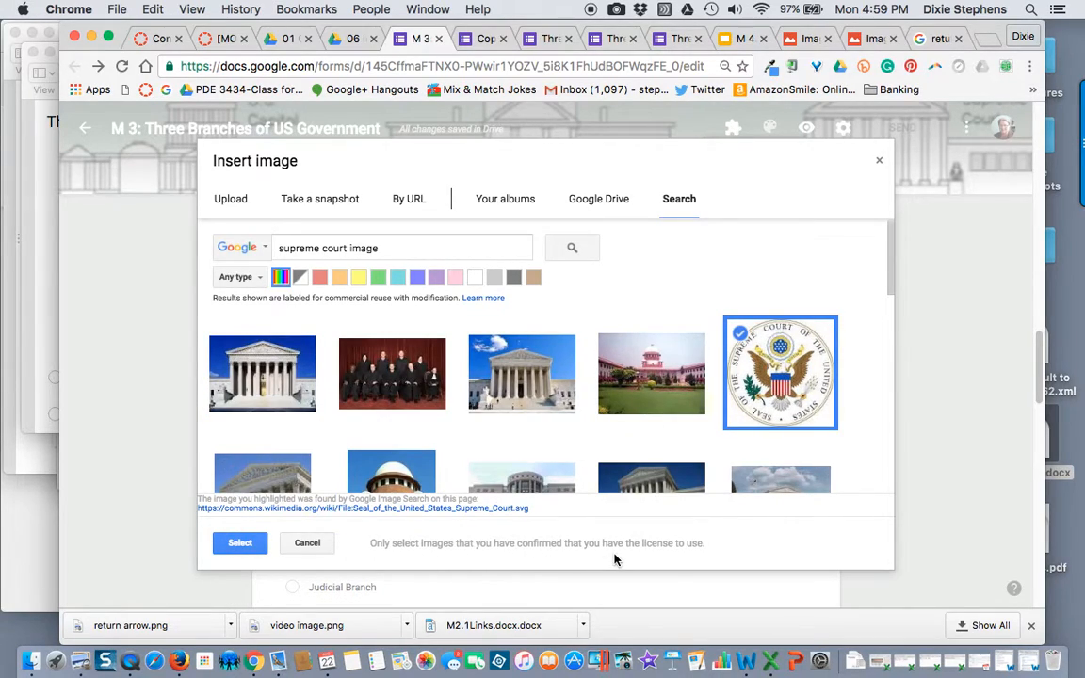
left_click(240, 543)
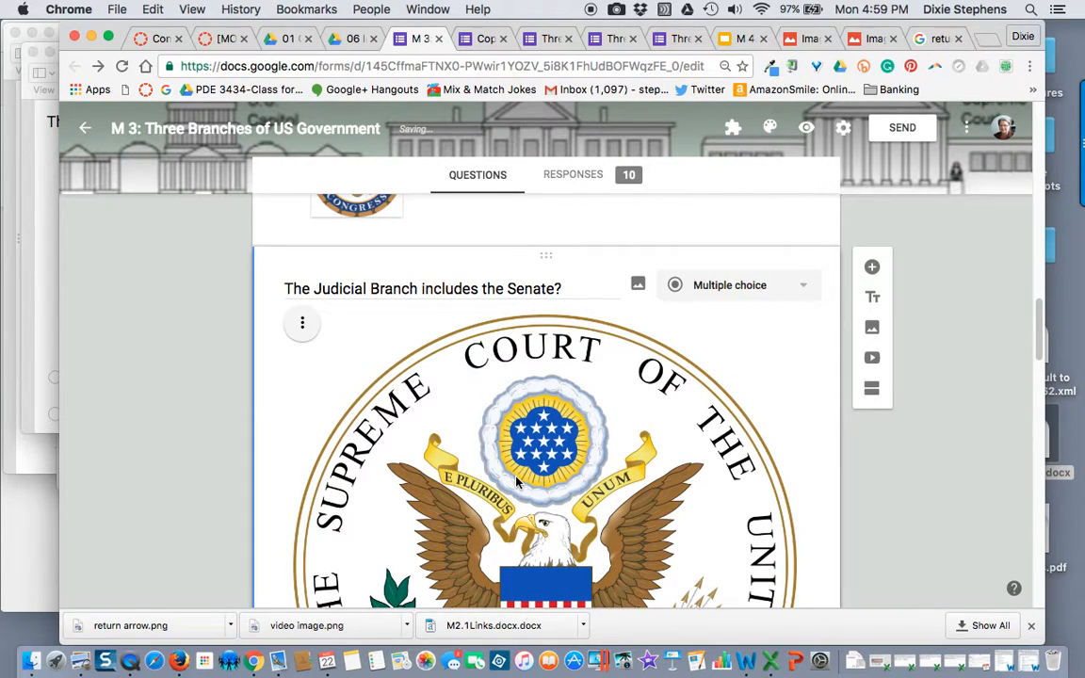
Step: Shrink the Supreme Court seal in "The Judicial Branch includes the Senate?" question to about a third of the form's width
scroll(516, 481, "down", 3)
left_click(516, 478)
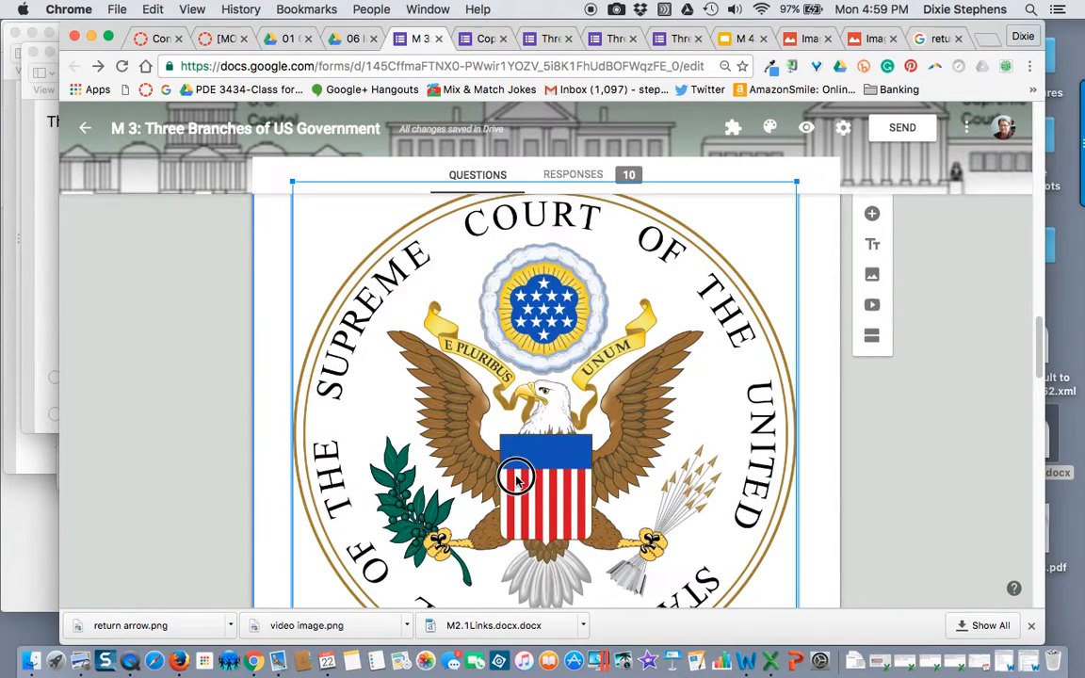
scroll(306, 273, "up", 1)
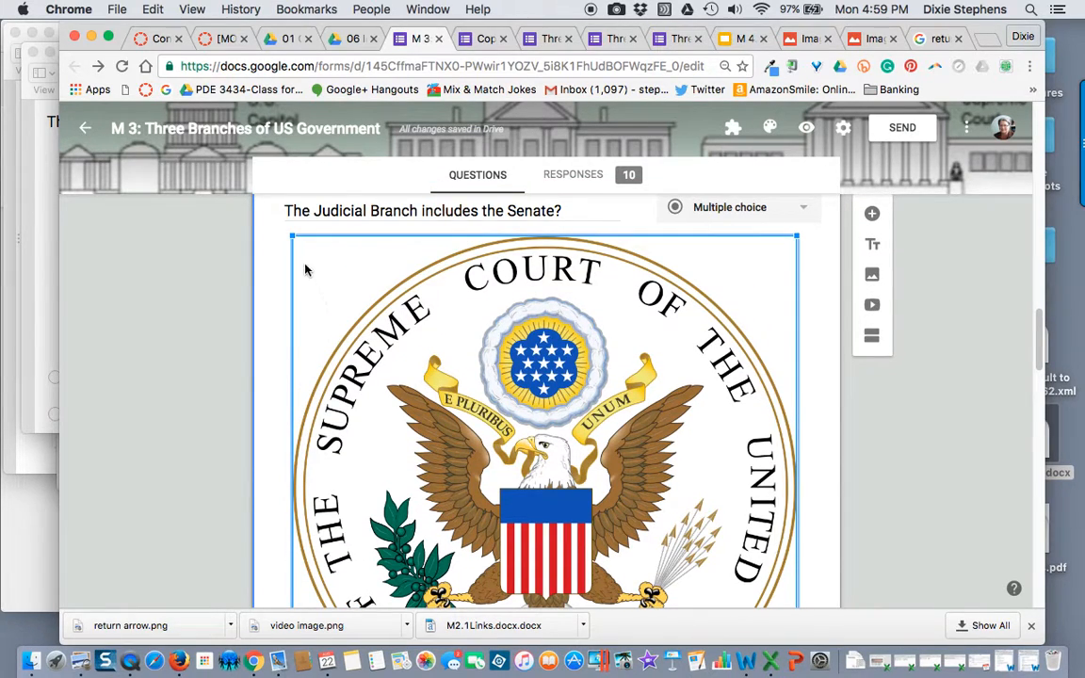
left_click_drag(293, 237, 489, 451)
left_click_drag(292, 236, 407, 360)
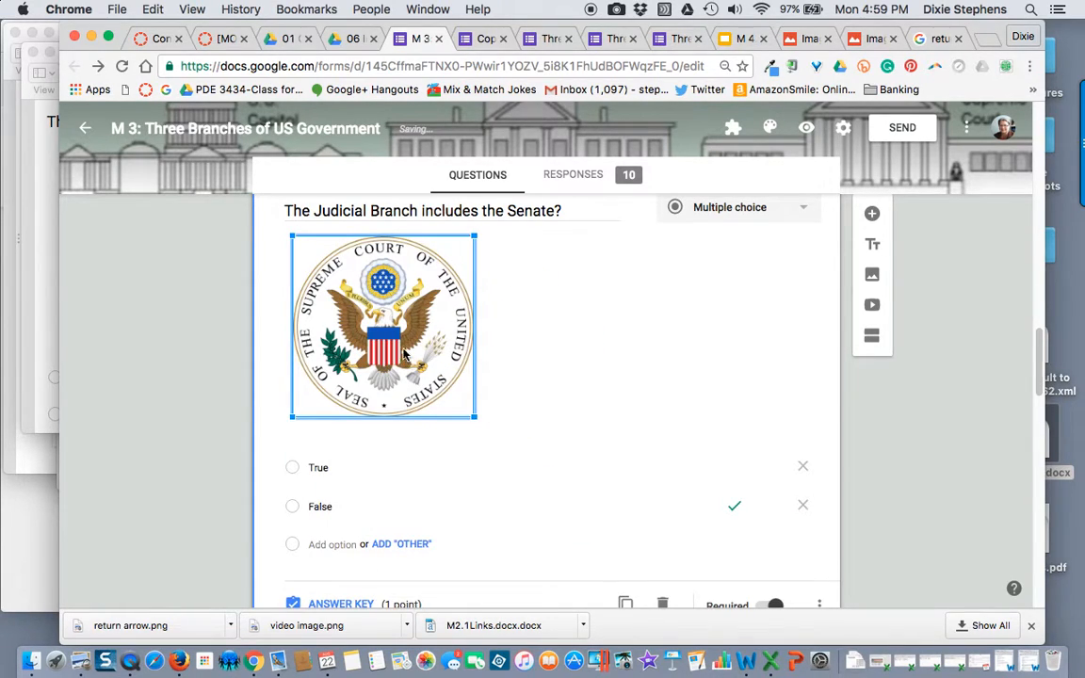
Step: Try center alignment on the Supreme Court seal and return it to left alignment
left_click(292, 247)
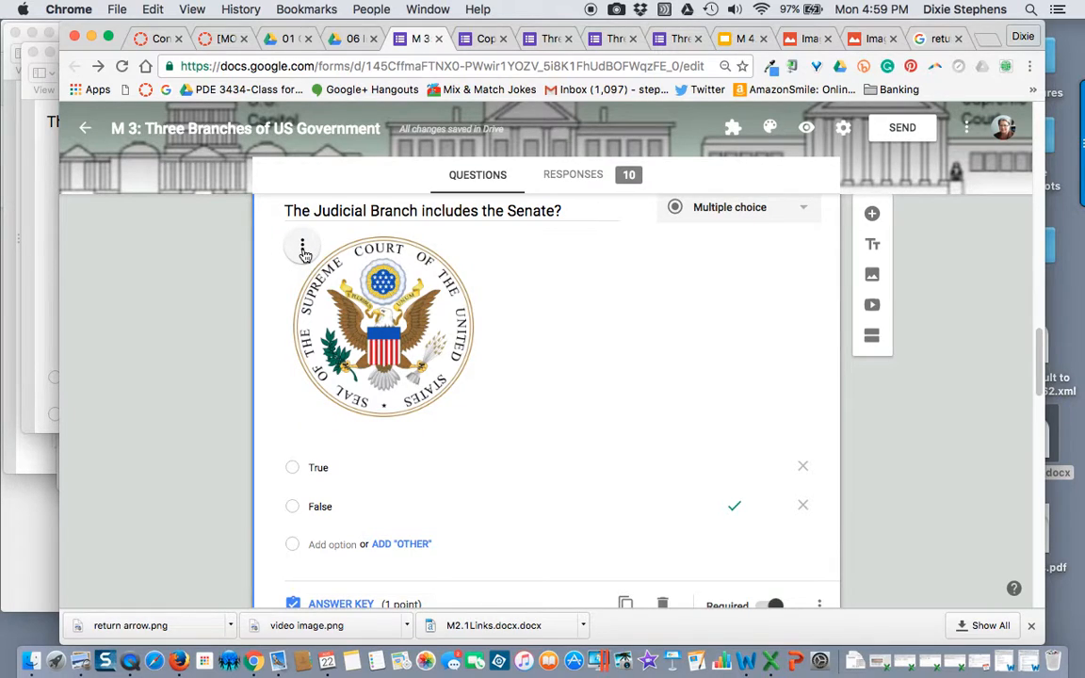
left_click(303, 250)
left_click(286, 282)
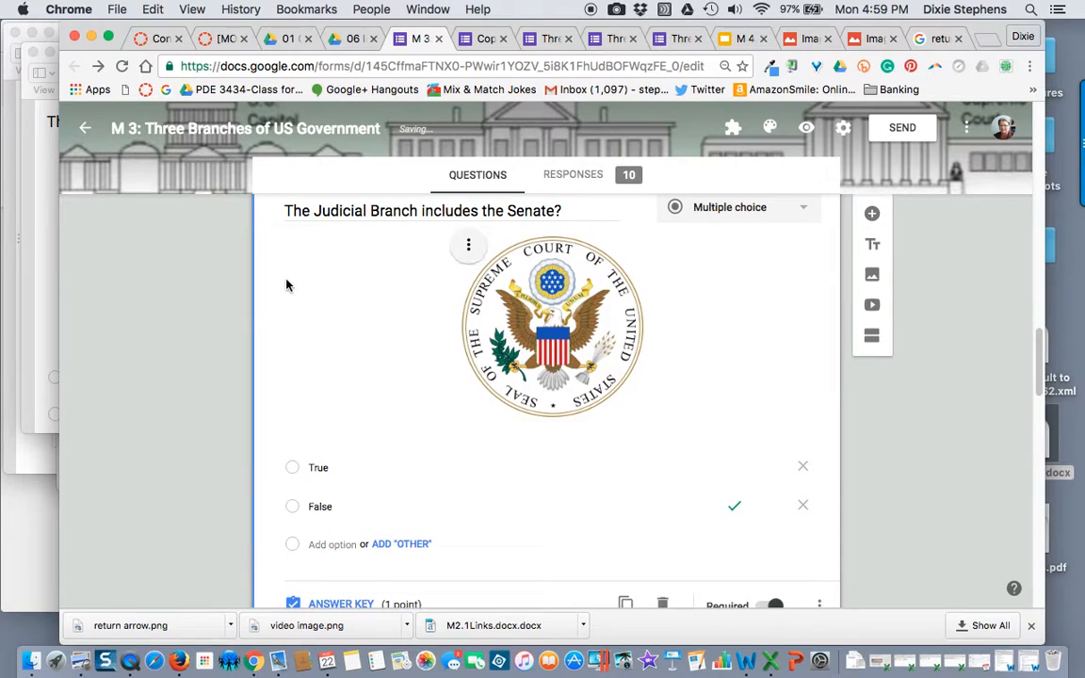
left_click(468, 247)
left_click(307, 216)
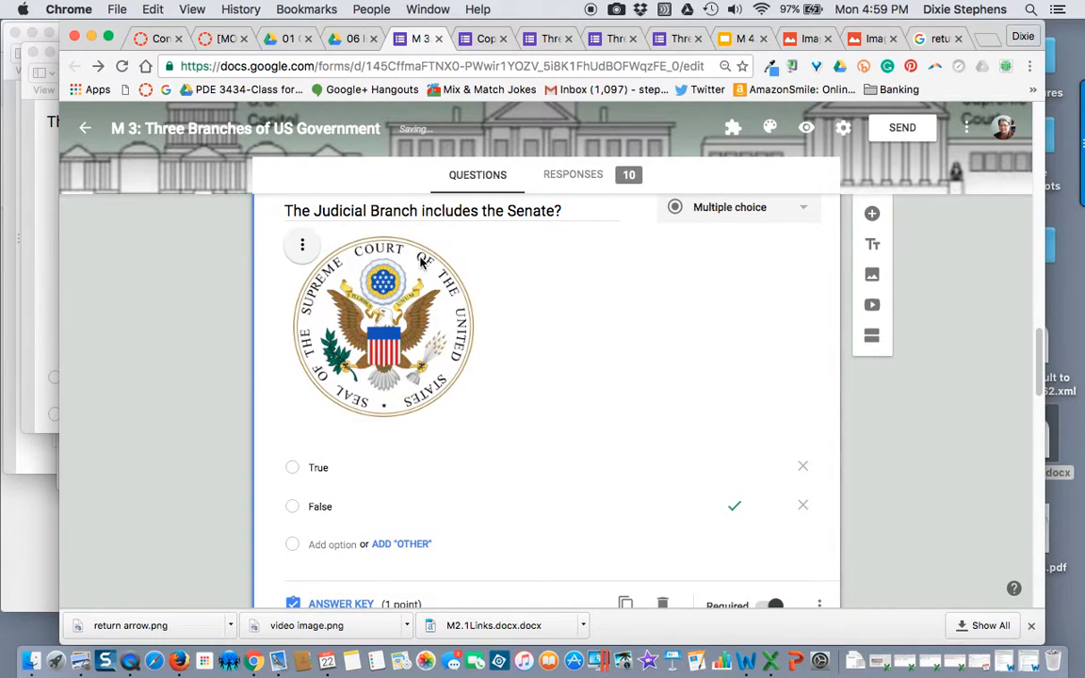
Step: Preview the form and check how the Supreme Court seal appears within "The Judicial Branch includes the Senate?" question
left_click(806, 127)
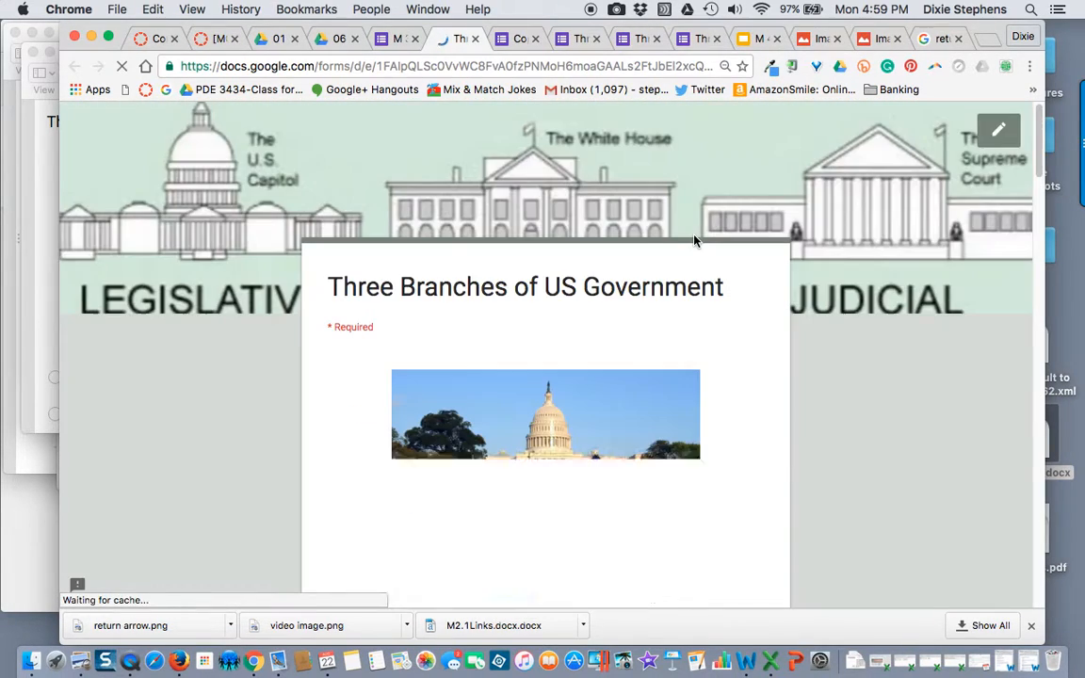
scroll(693, 241, "down", 5)
scroll(694, 241, "down", 15)
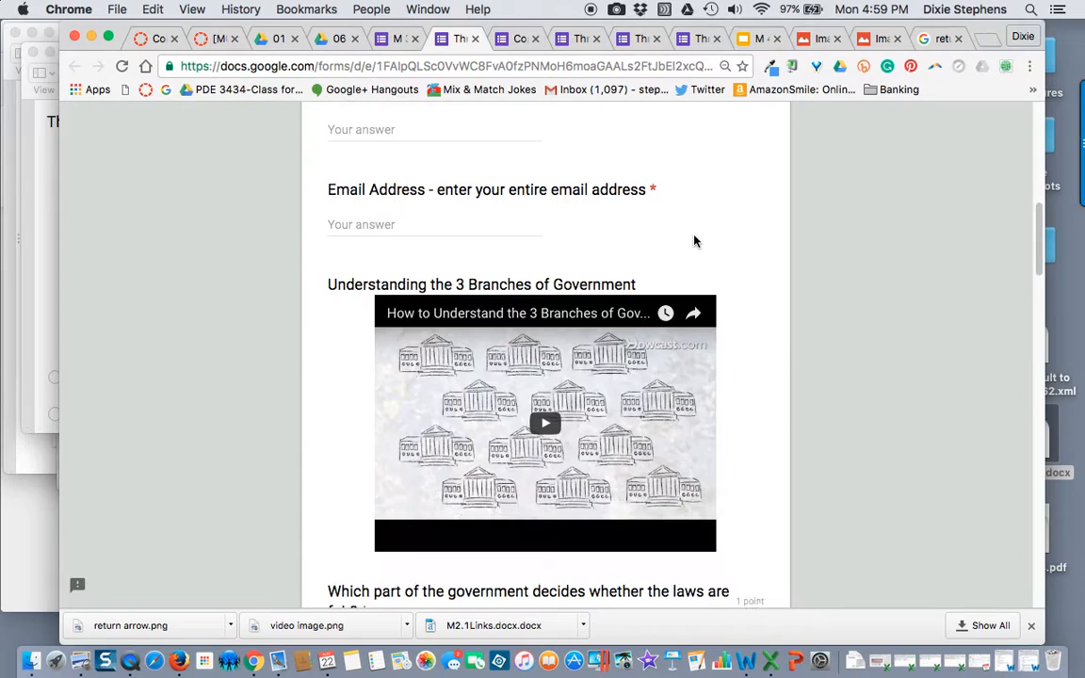
scroll(693, 241, "up", 1)
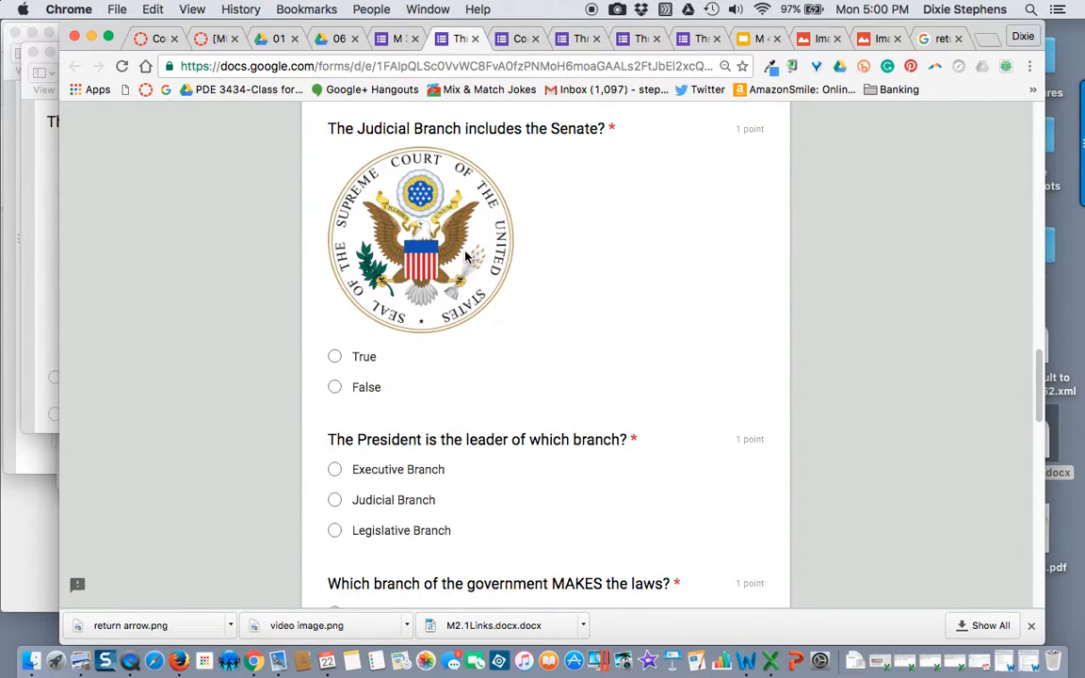
scroll(465, 256, "down", 1)
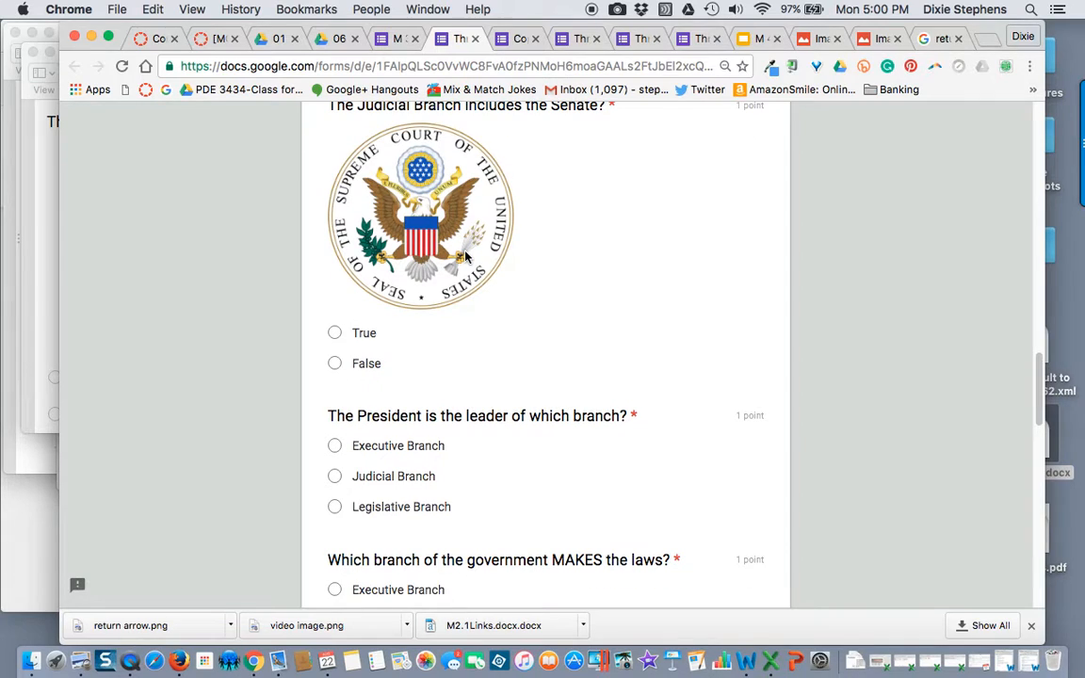
scroll(465, 256, "up", 2)
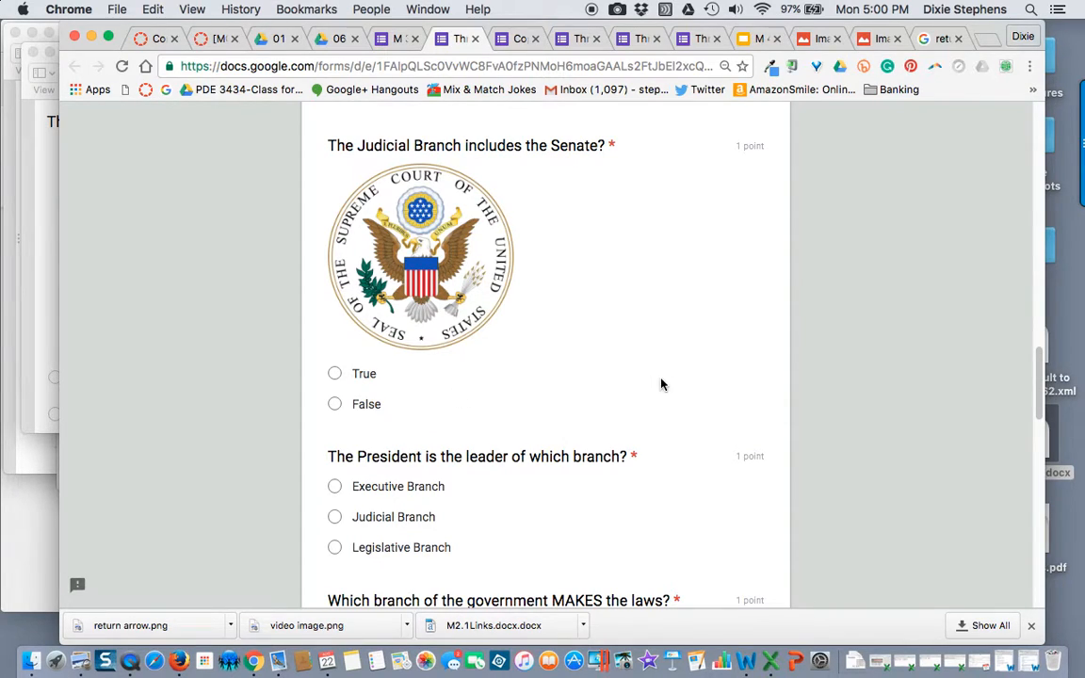
Step: In the preview, examine the image answers to "Which part of the government decides whether the laws are fair?" and select Executive Branch
scroll(692, 376, "up", 2)
scroll(692, 377, "up", 5)
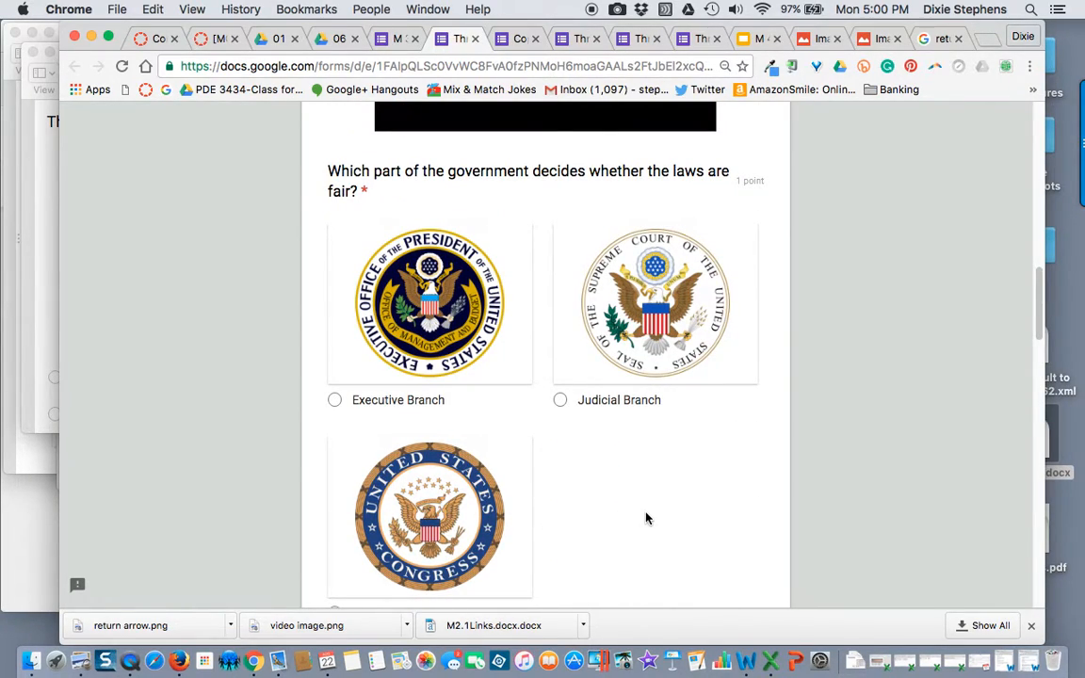
scroll(646, 517, "up", 2)
left_click(459, 402)
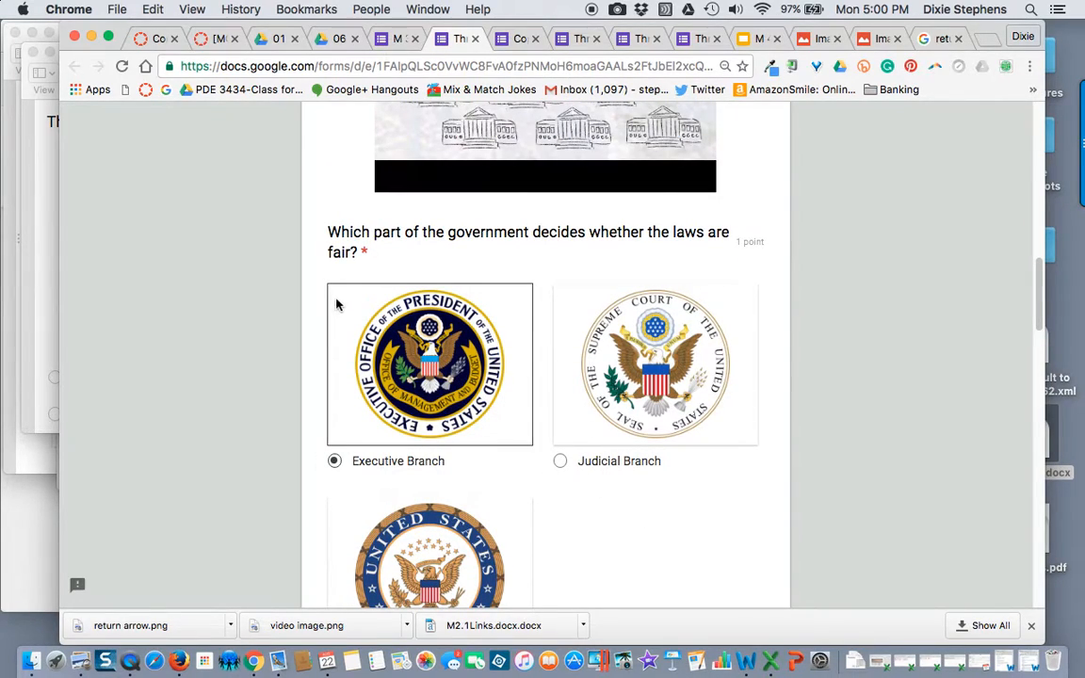
Step: Back in the form editor, remove the seal image and label text from the Executive Branch option of the "laws are fair" question
left_click(386, 40)
scroll(595, 387, "down", 1)
scroll(595, 387, "up", 8)
left_click(372, 427)
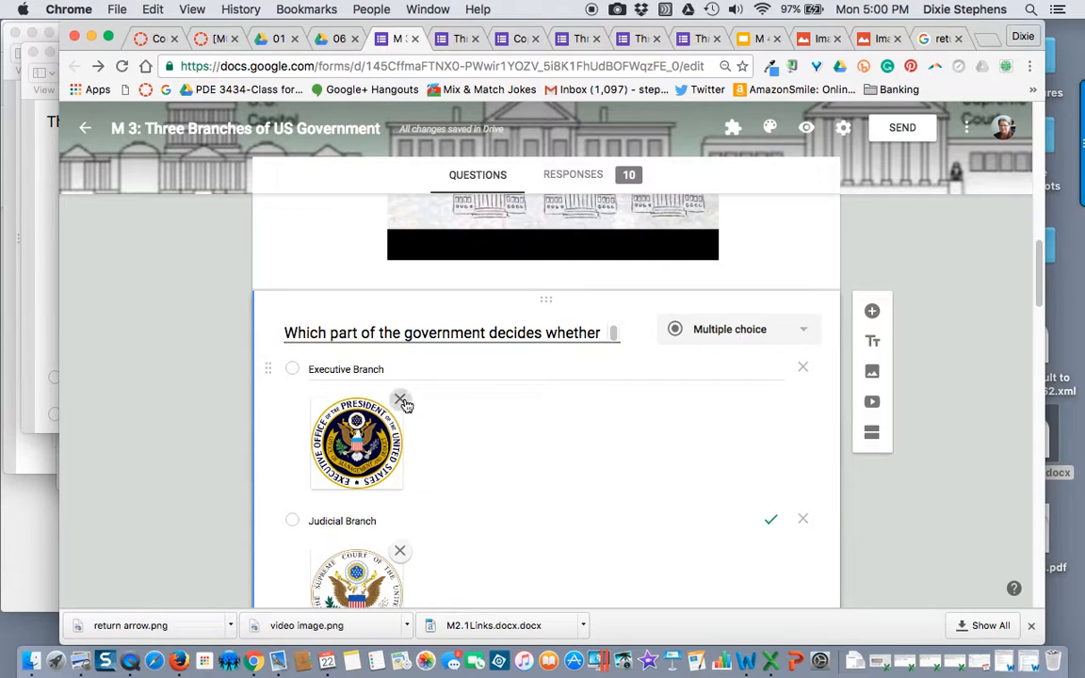
left_click(400, 400)
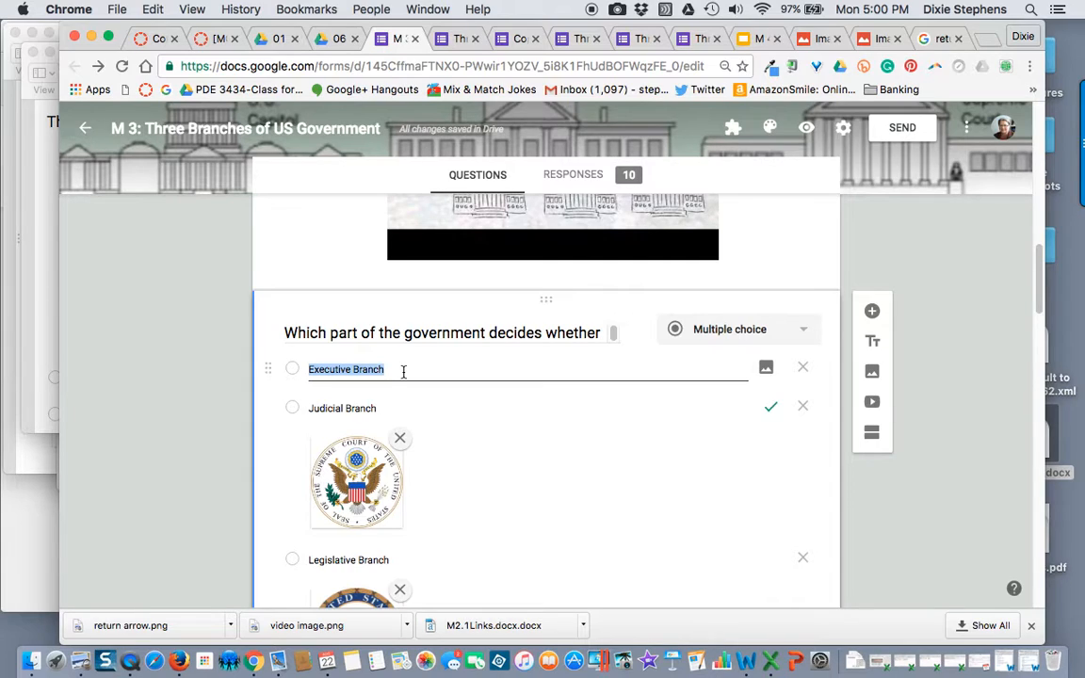
key("BackSpace")
Step: Add the Executive Office of the President seal to the emptied first option, using a Google image search for "Executive branch"
left_click(767, 369)
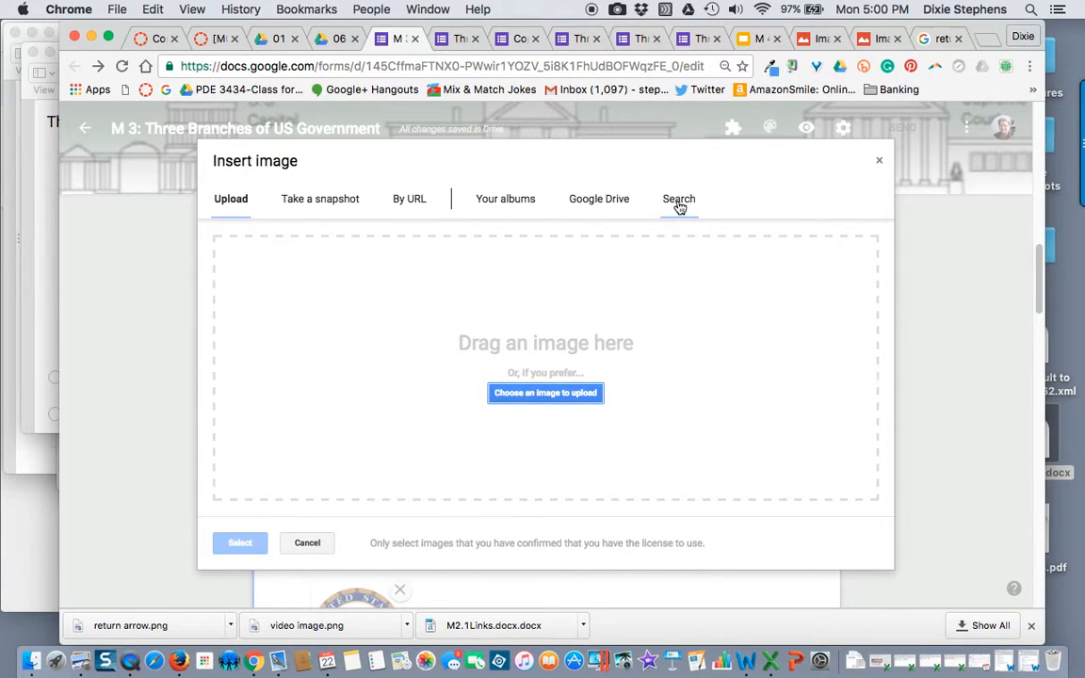
left_click(678, 202)
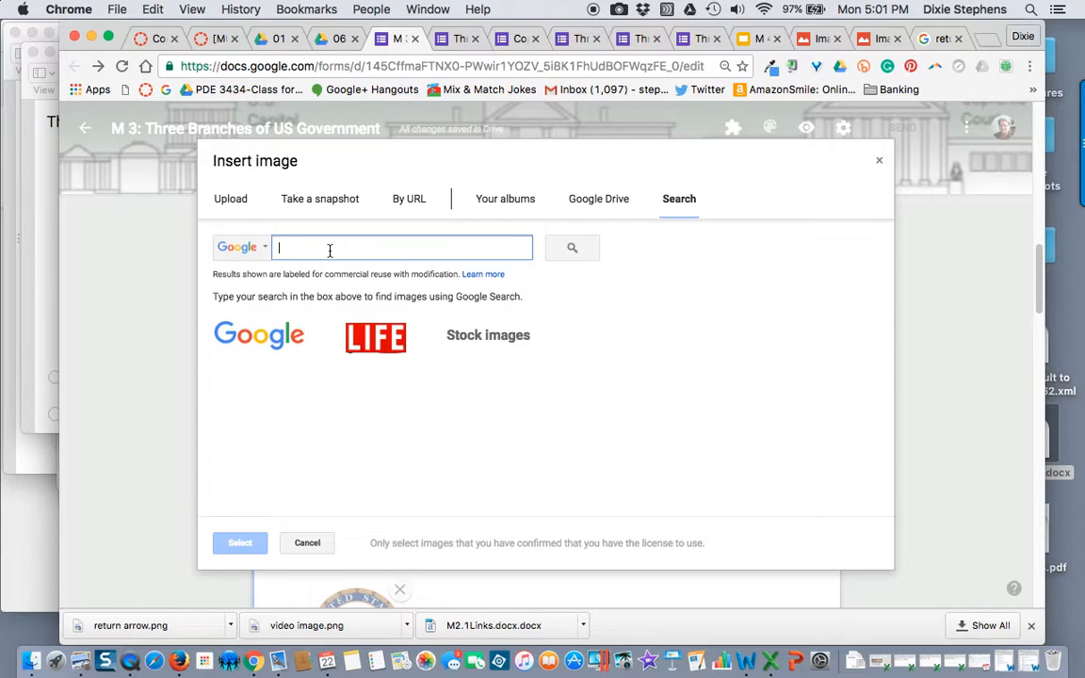
type("Exe")
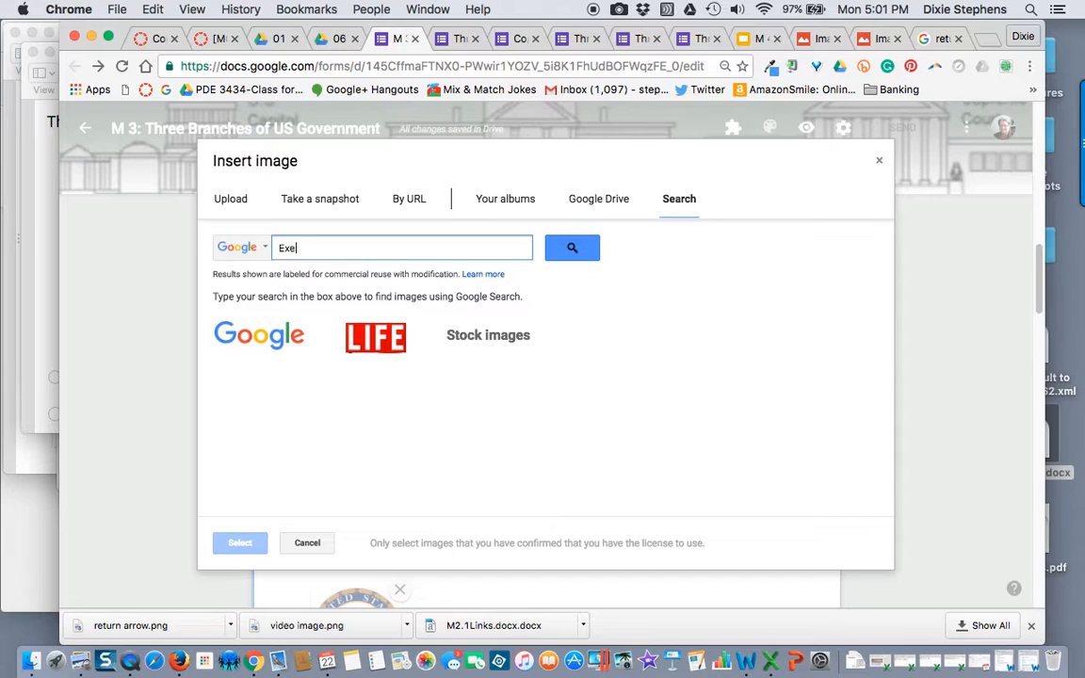
type("cutive branch")
key("Return")
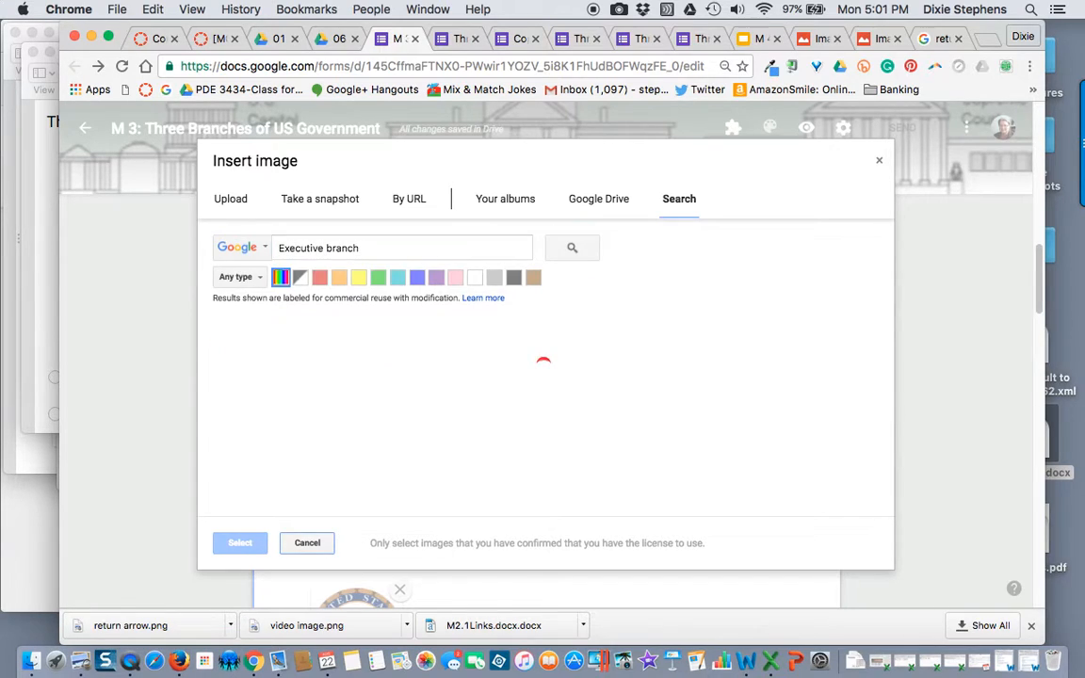
left_click(273, 362)
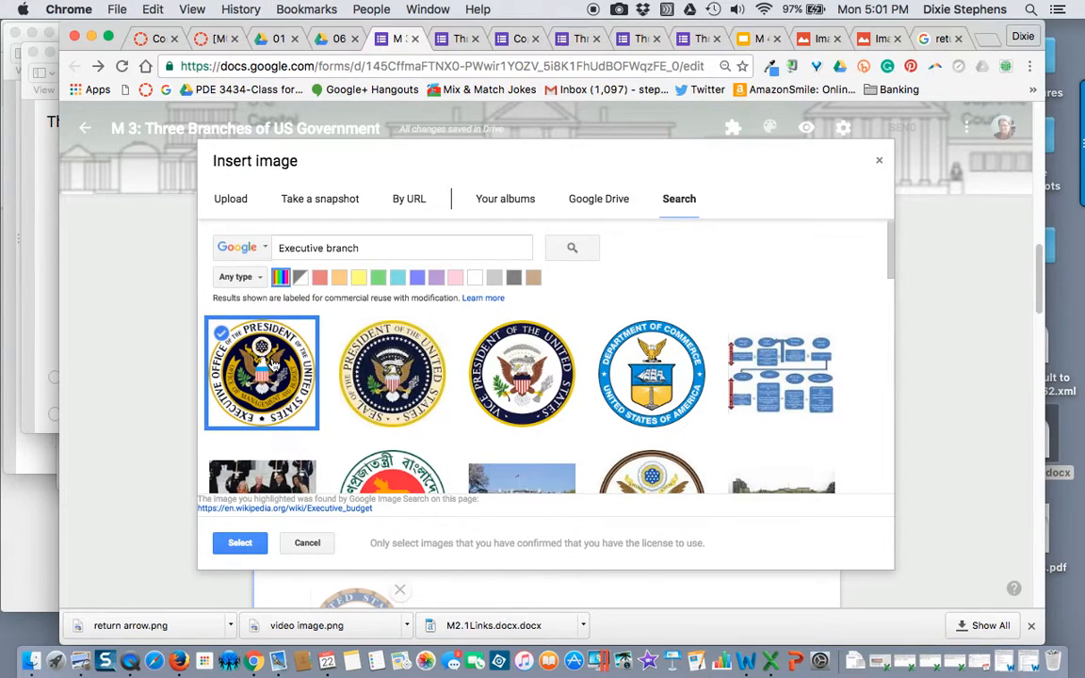
left_click(243, 542)
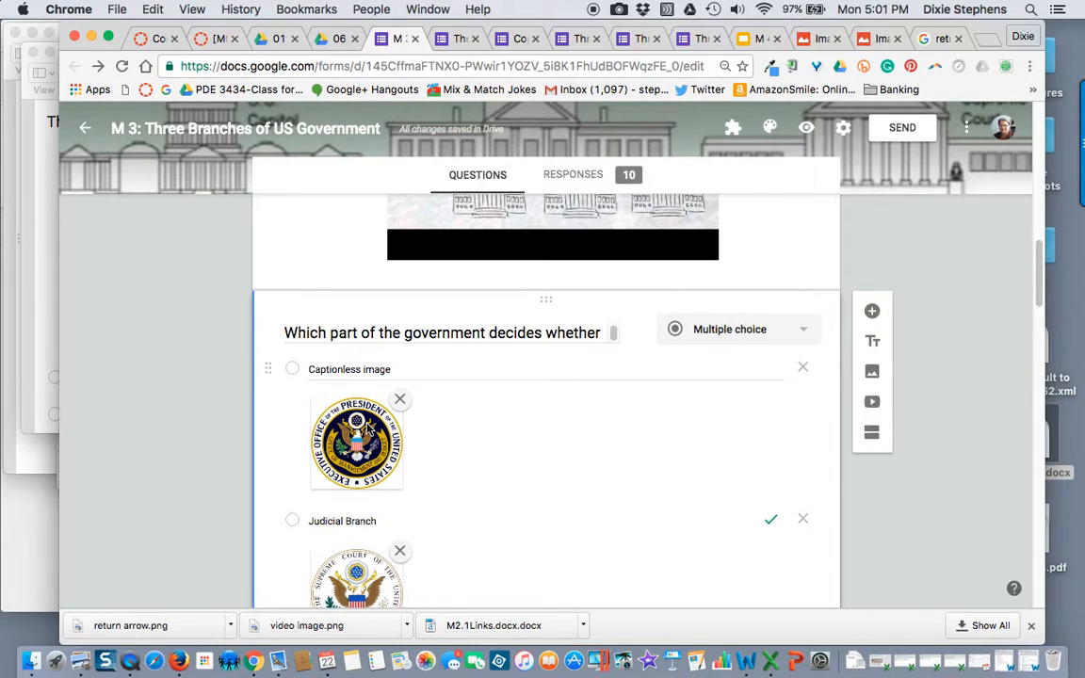
Step: Preview the form again and check the image answer options of "Which part of the government decides whether the laws are fair?"
left_click(807, 130)
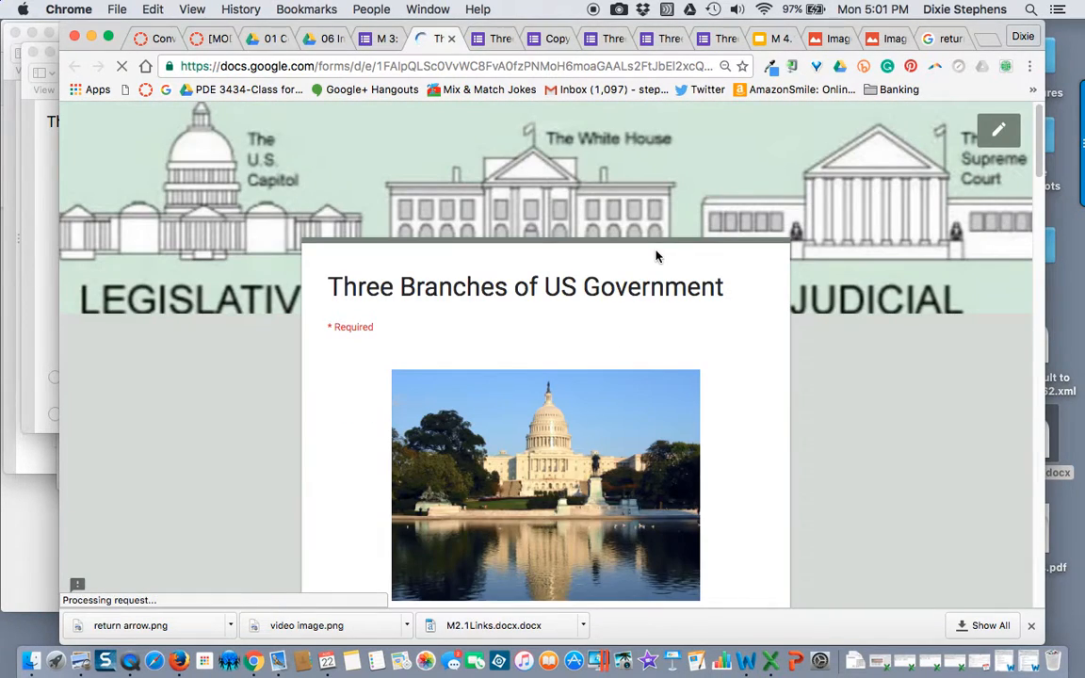
scroll(656, 256, "down", 10)
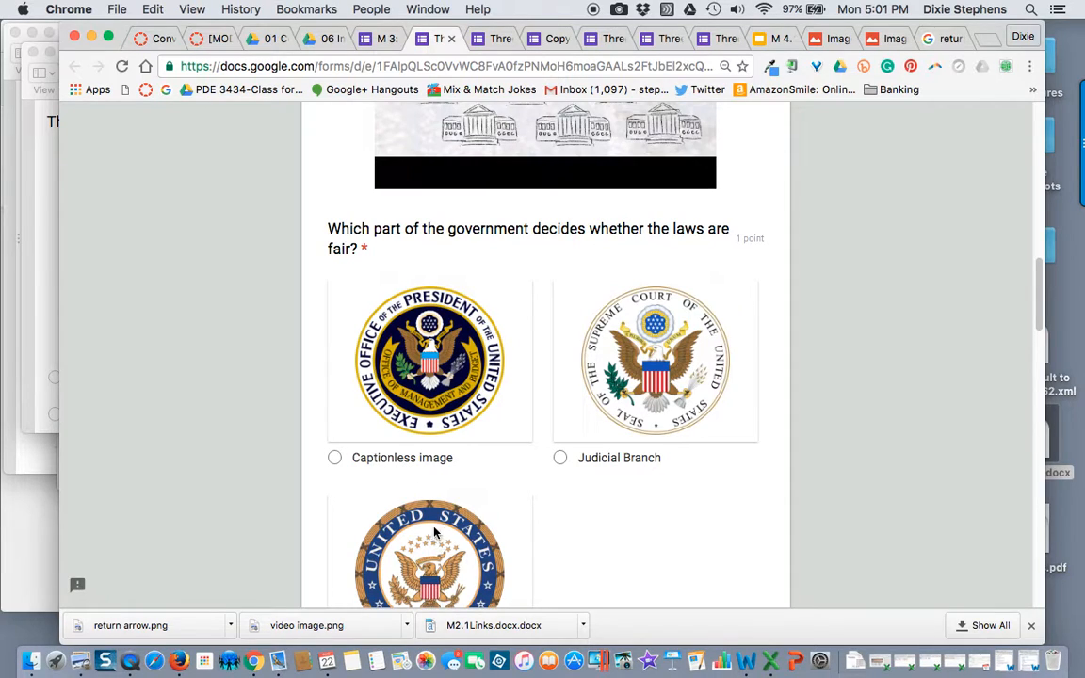
scroll(437, 520, "down", 1)
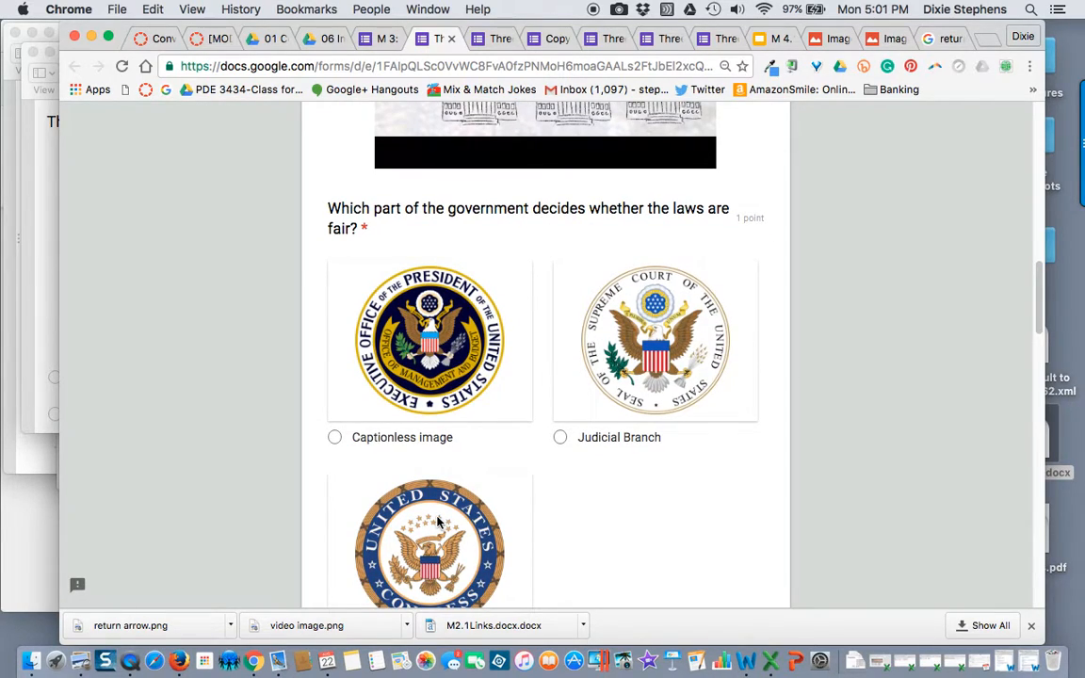
scroll(437, 521, "down", 2)
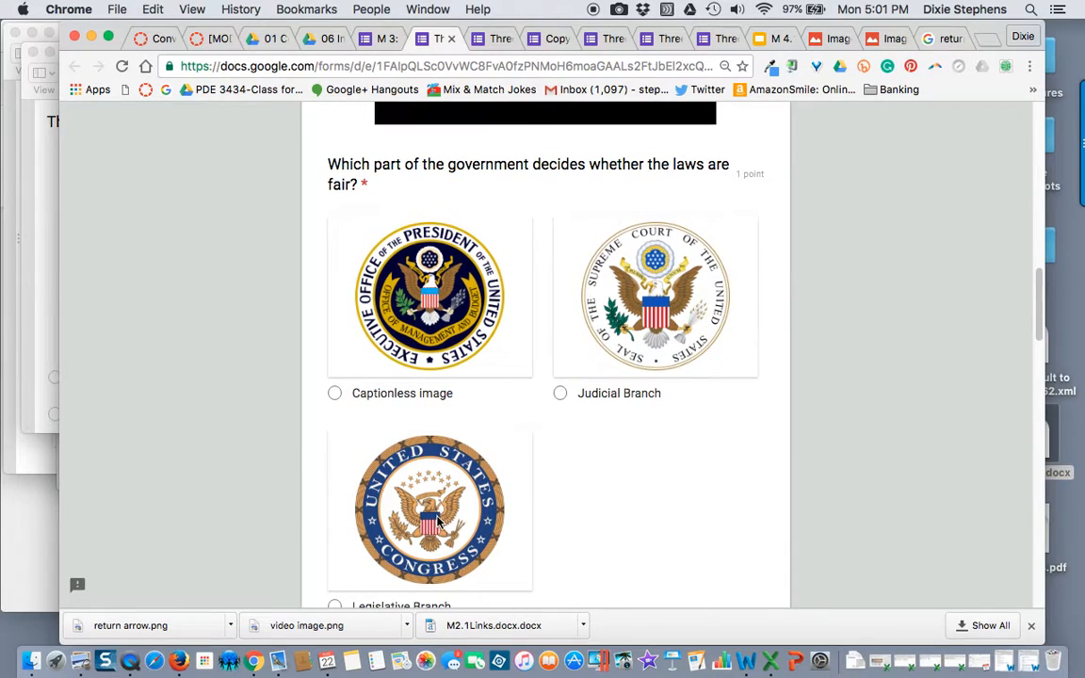
scroll(569, 524, "down", 1)
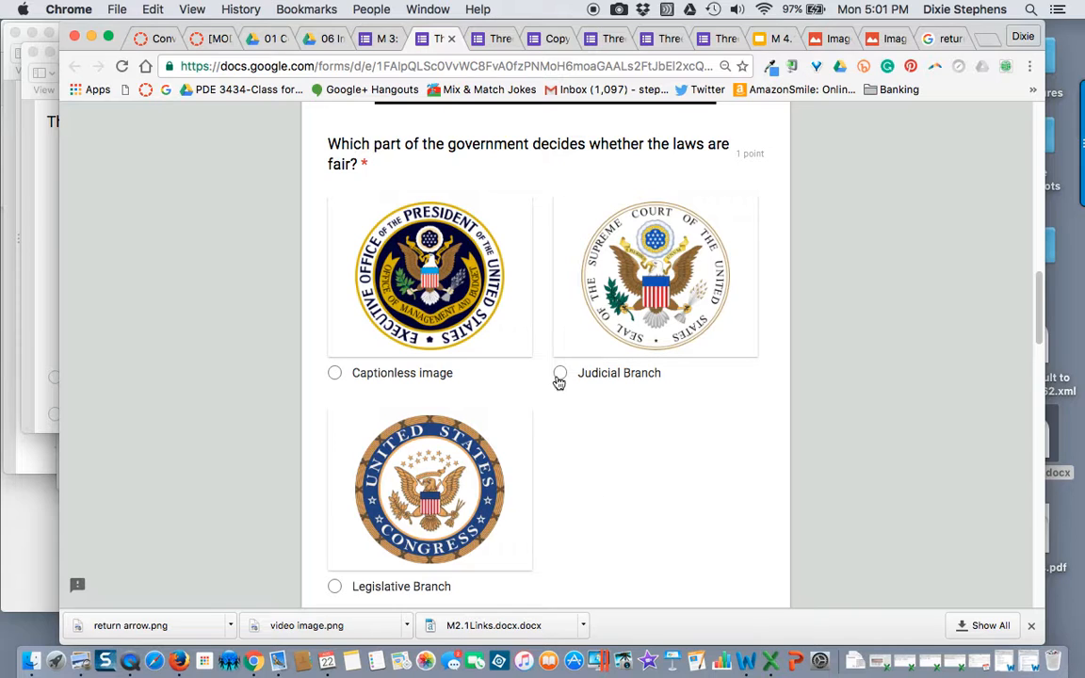
Step: Review the form preview, comparing the seal inside the Senate question with the standalone Capitol image above First Name
scroll(551, 395, "up", 10)
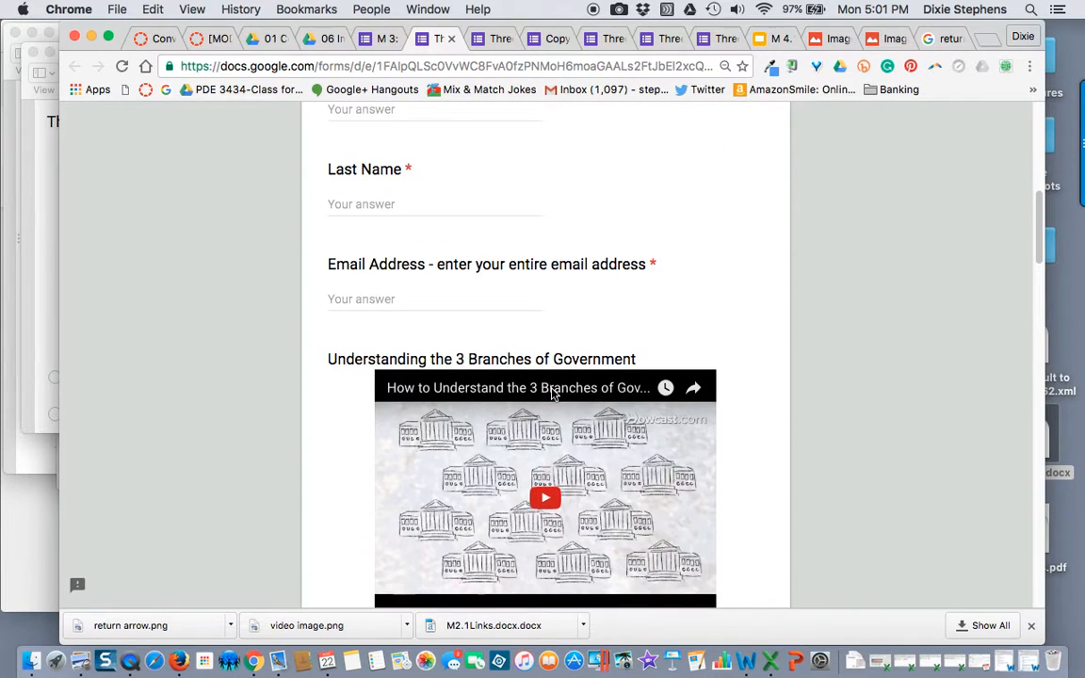
scroll(552, 395, "down", 5)
scroll(551, 394, "down", 15)
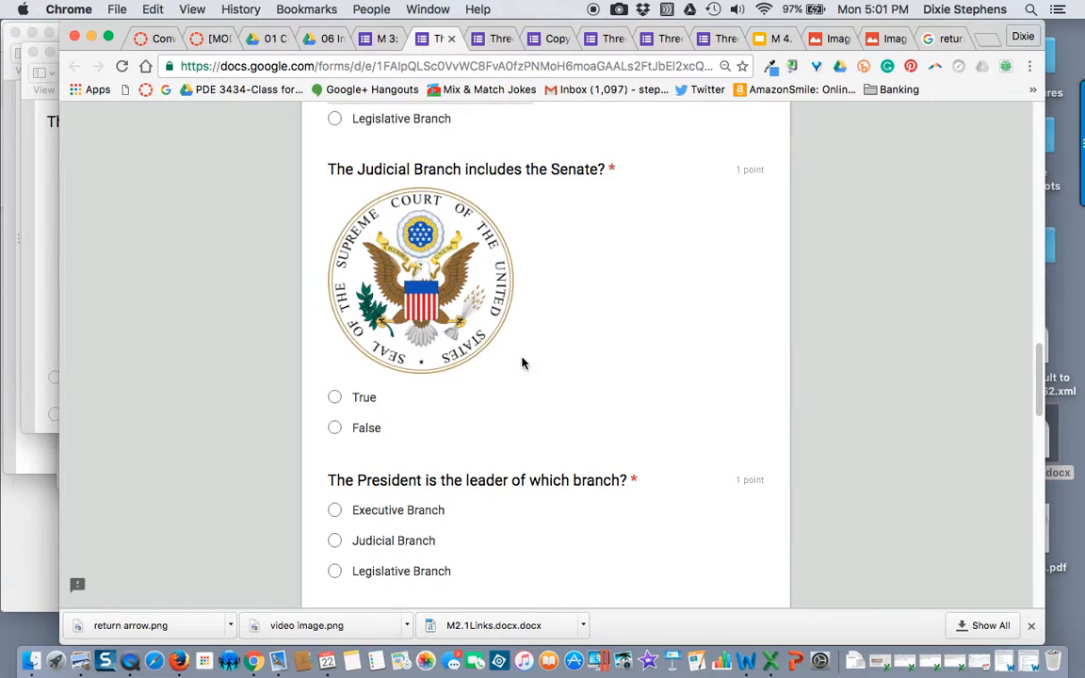
scroll(595, 399, "up", 15)
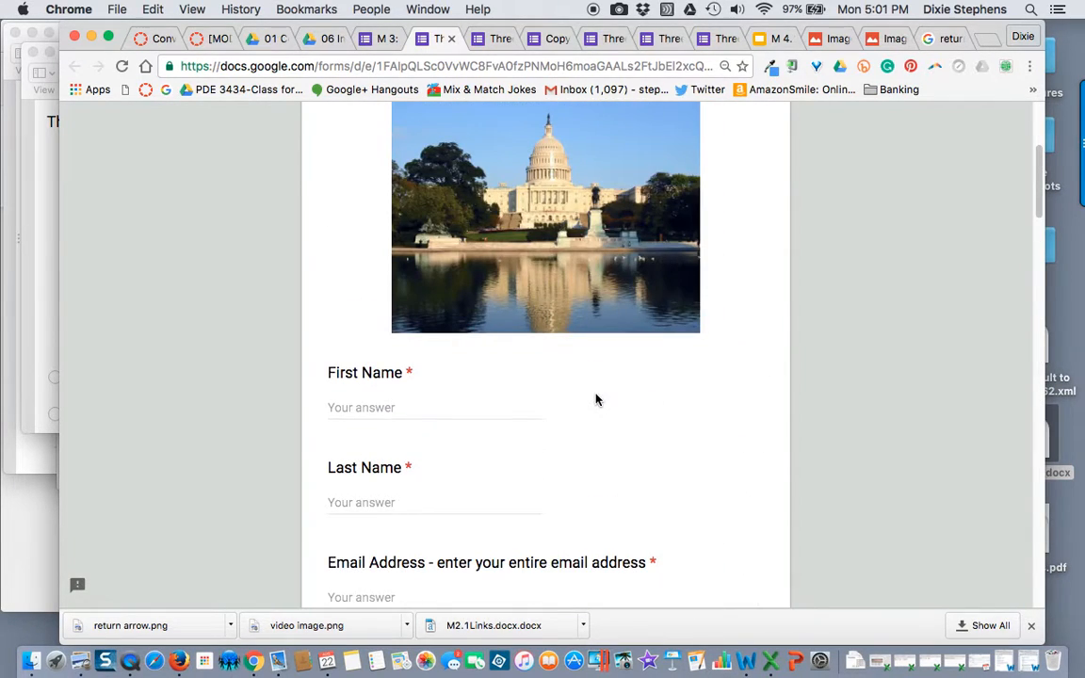
scroll(595, 399, "up", 2)
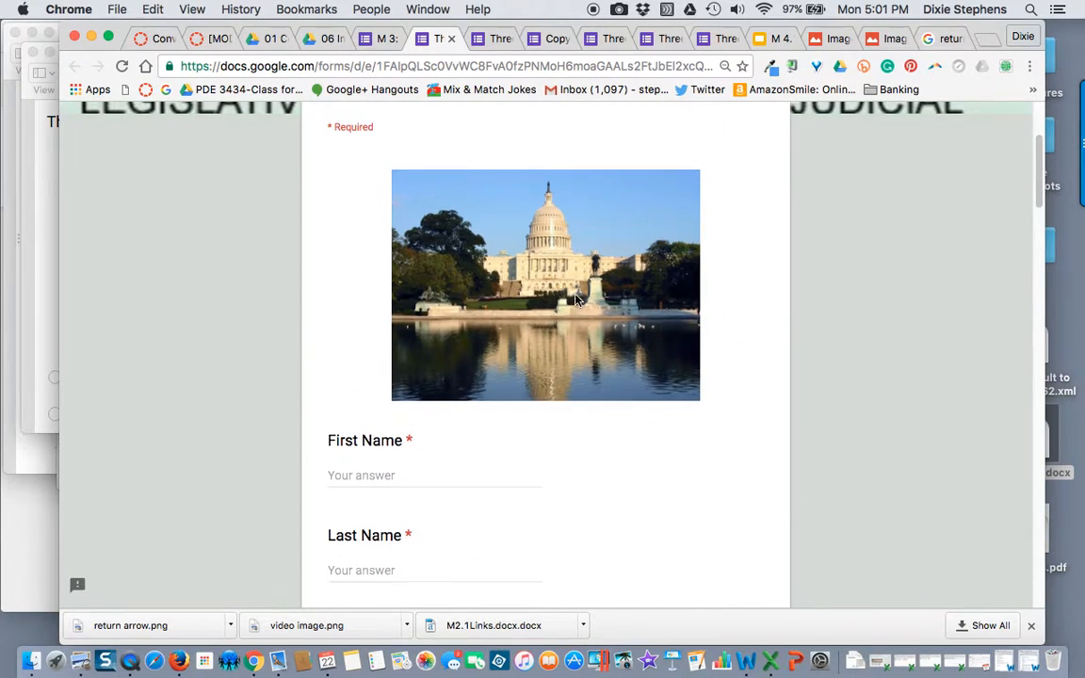